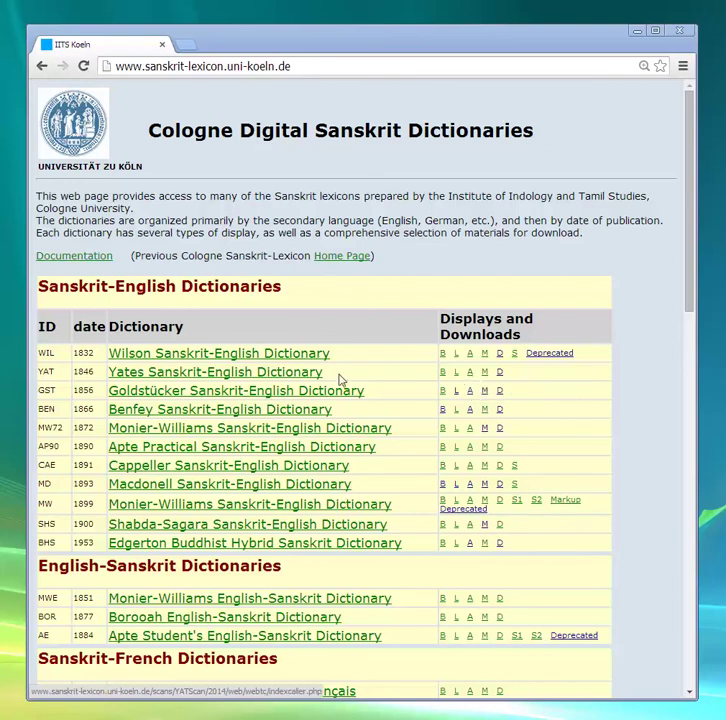
# Open the Yates Sanskrit-English Dictionary's advanced search and run an exact search for the Sanskrit word "deva"
pyautogui.click(471, 376)
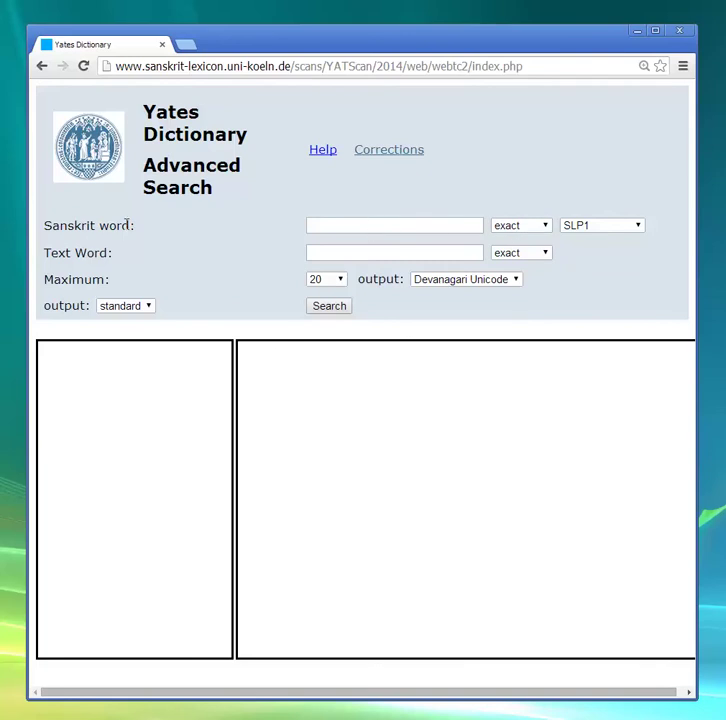
pyautogui.click(344, 226)
pyautogui.write('de')
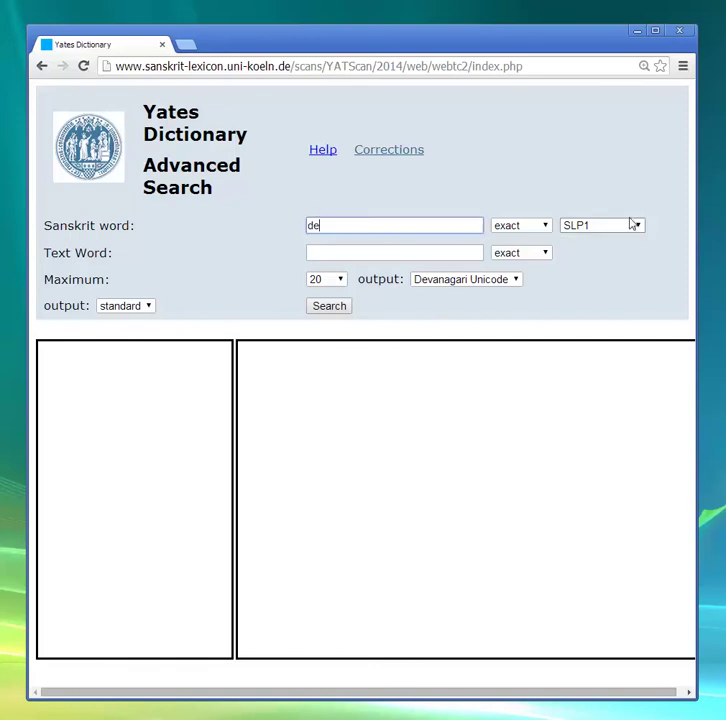
pyautogui.write('va')
pyautogui.press('Return')
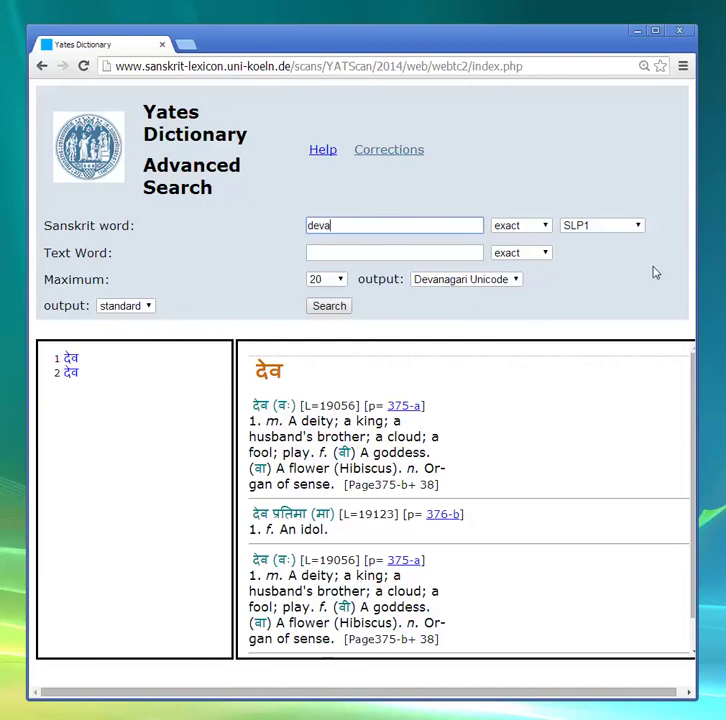
# Set the Sanskrit word matching to prefix and search for headwords beginning with "deva"
pyautogui.click(545, 228)
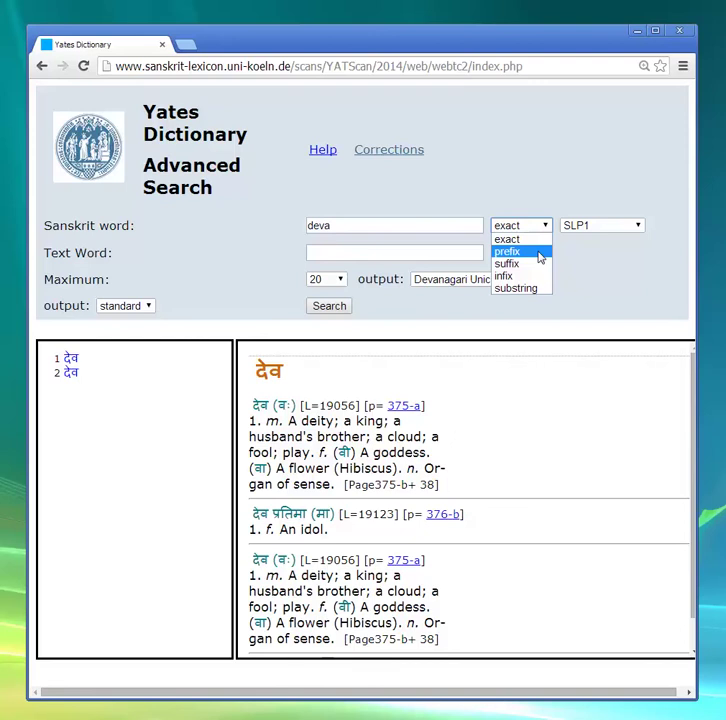
pyautogui.click(540, 256)
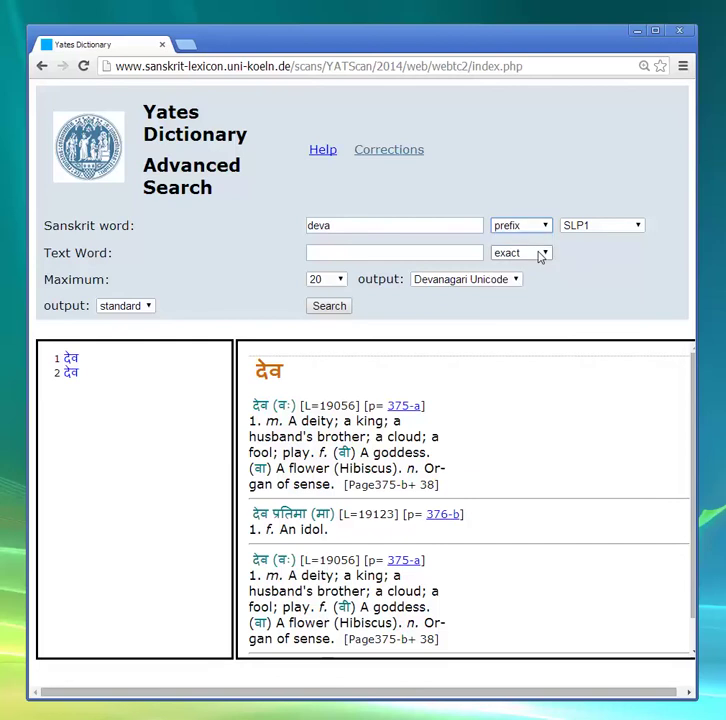
pyautogui.click(337, 310)
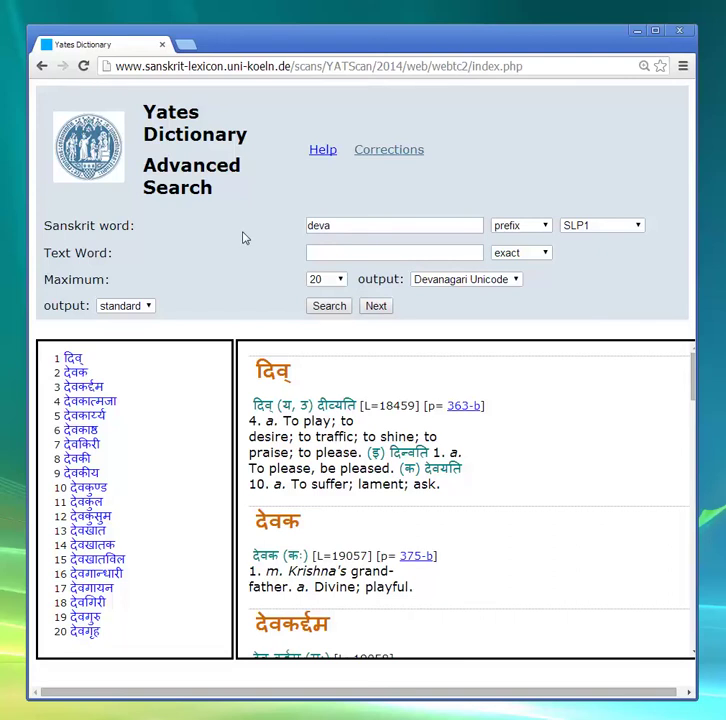
# Search for headwords ending in "deva" with suffix matching, and browse the results from वसुदेव on to the next batch
pyautogui.click(545, 229)
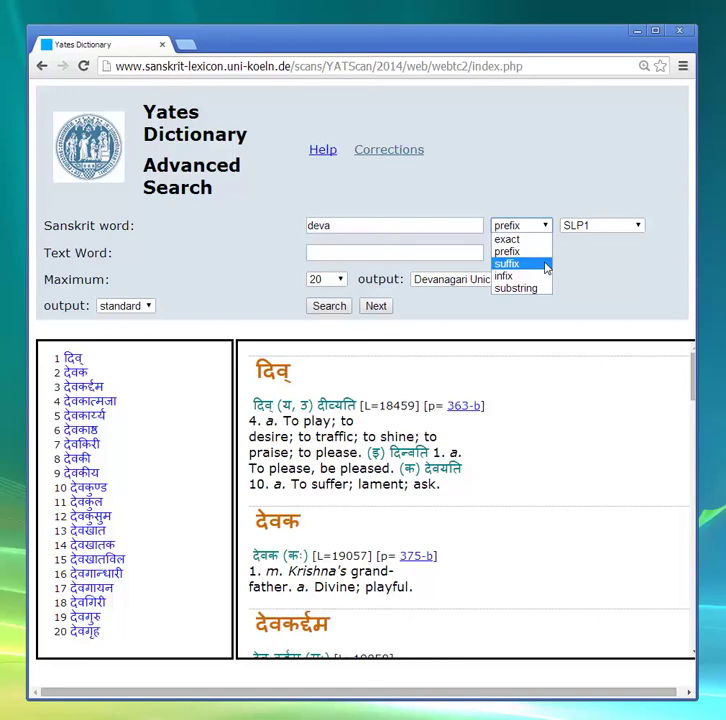
pyautogui.click(546, 264)
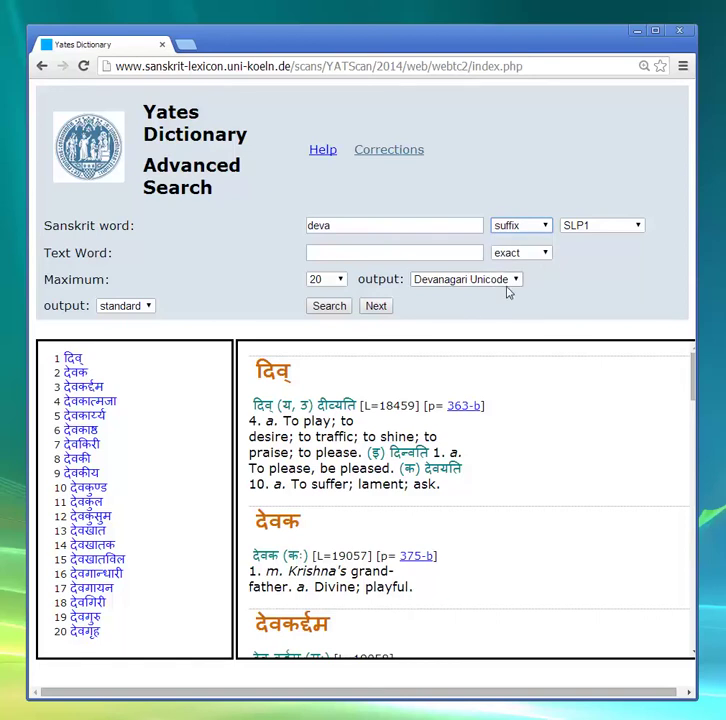
pyautogui.click(340, 313)
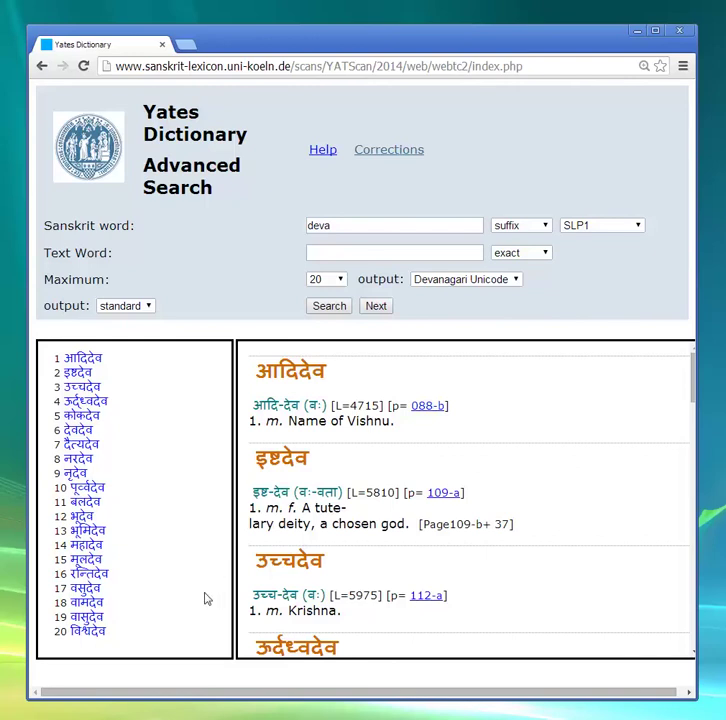
pyautogui.click(94, 590)
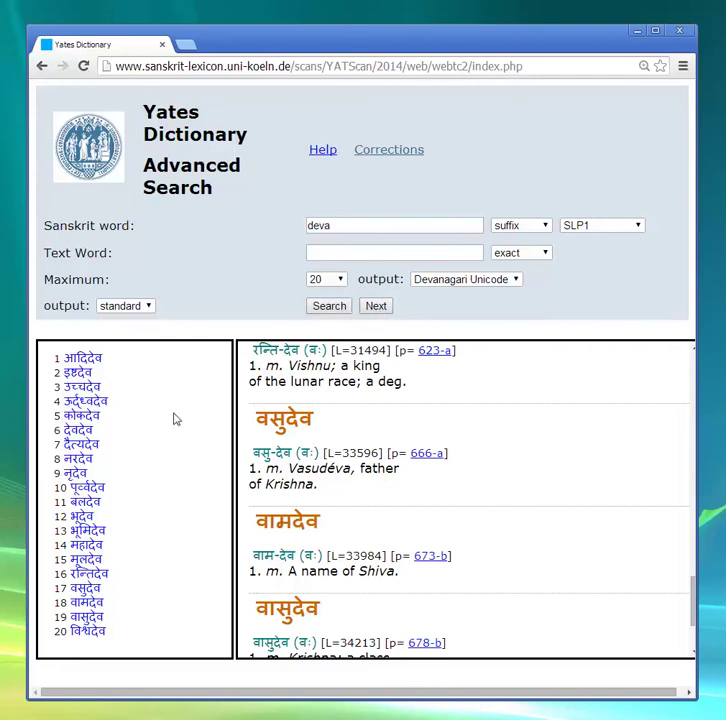
pyautogui.click(385, 309)
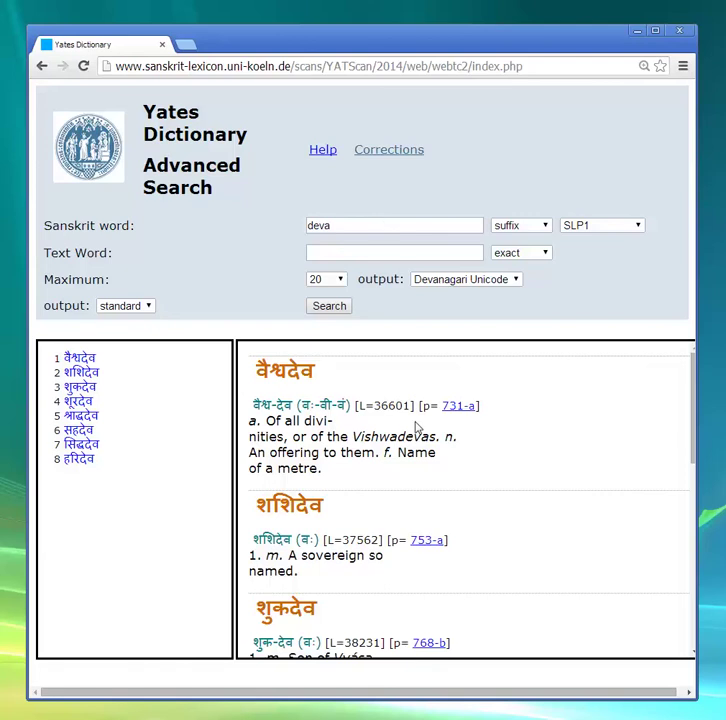
# Set the Sanskrit word matching to infix and search for headwords with "deva" in the middle
pyautogui.click(545, 228)
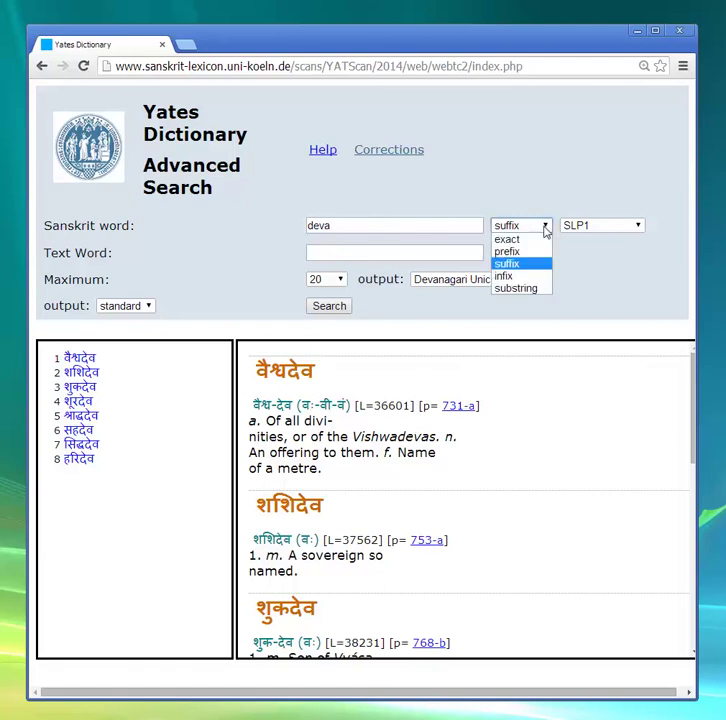
pyautogui.click(535, 278)
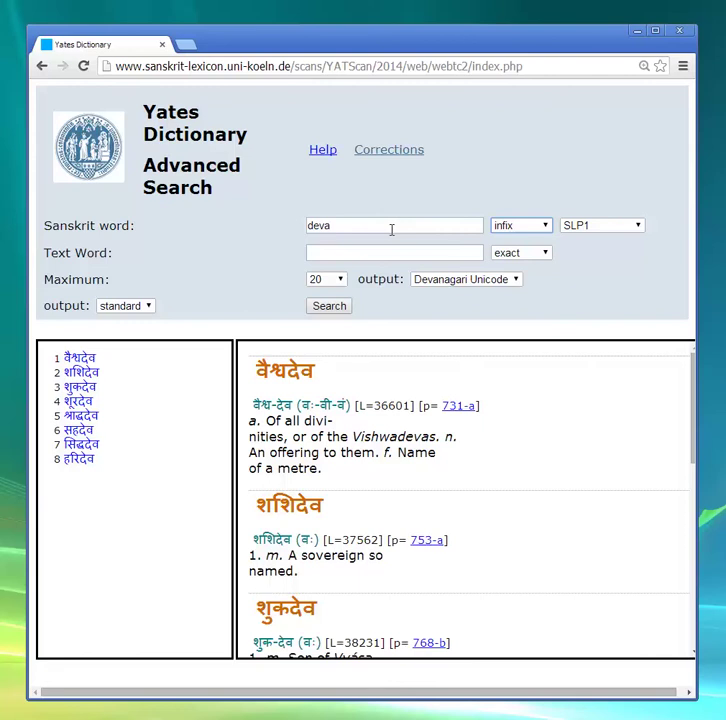
pyautogui.click(343, 309)
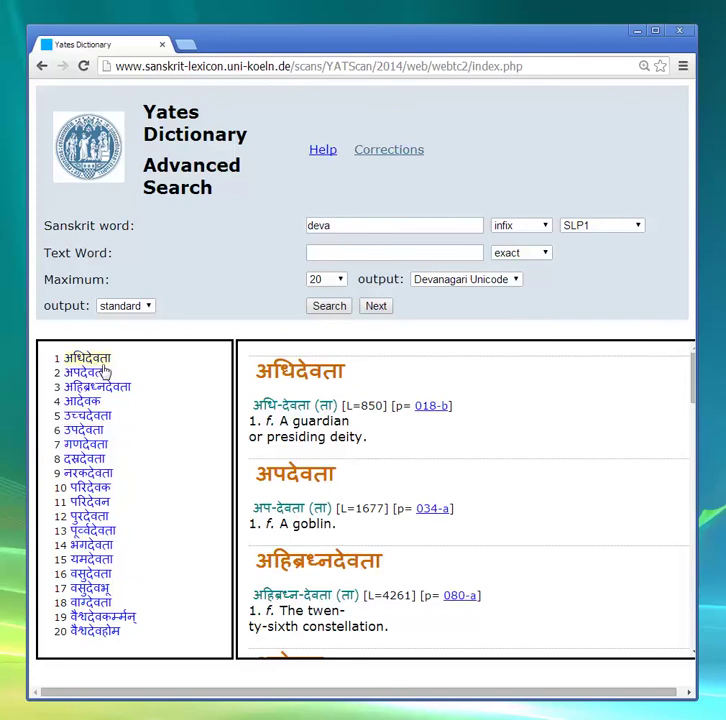
# Set the Sanskrit word matching to substring and search for headwords containing "deva" anywhere
pyautogui.click(546, 231)
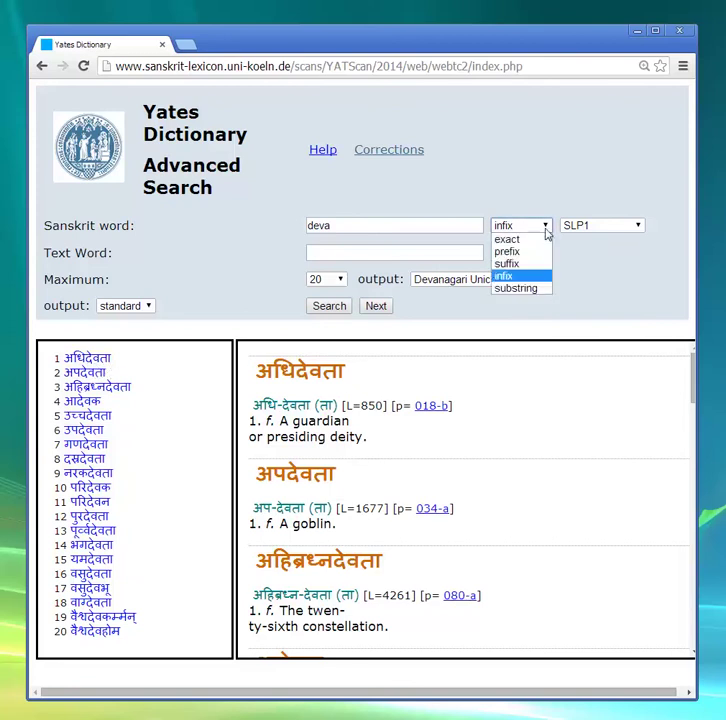
pyautogui.click(532, 292)
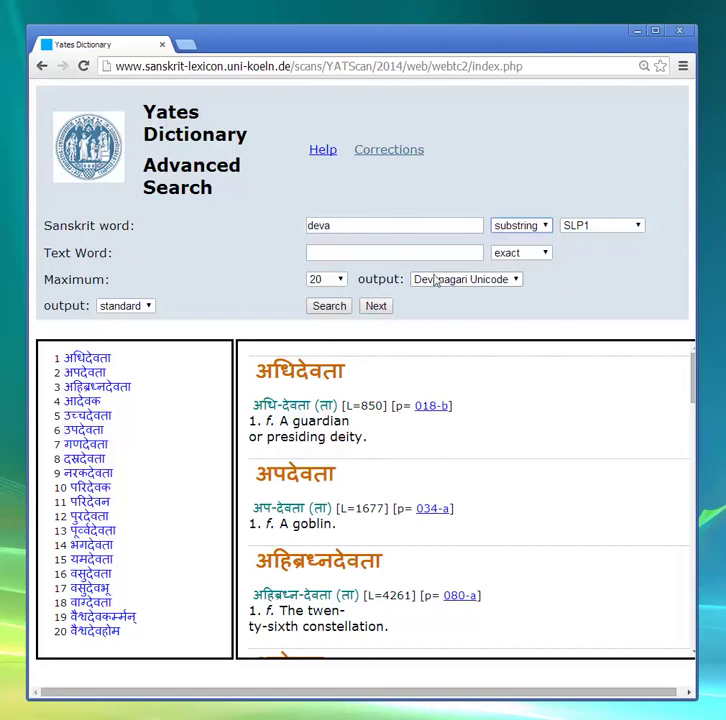
pyautogui.click(336, 312)
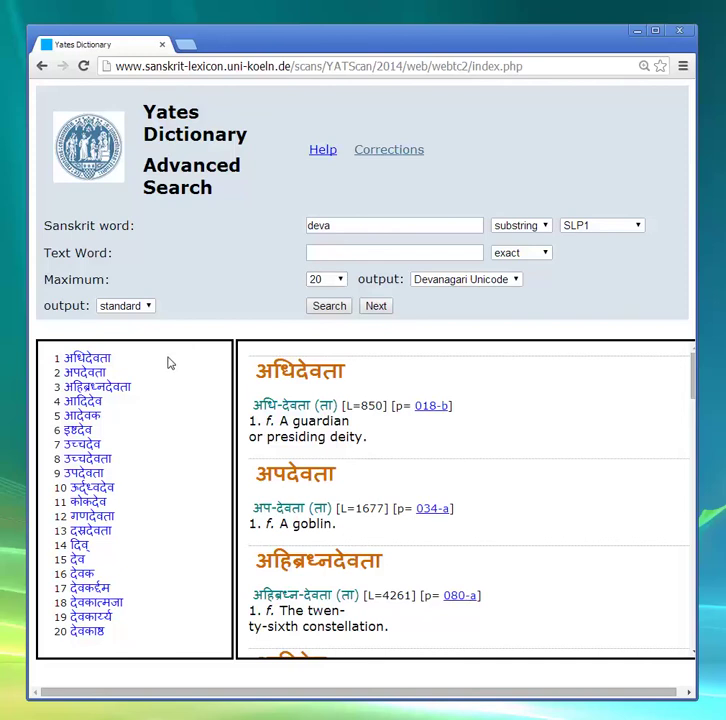
# Set the maximum number of results to all and rerun the substring search for "deva"
pyautogui.click(341, 281)
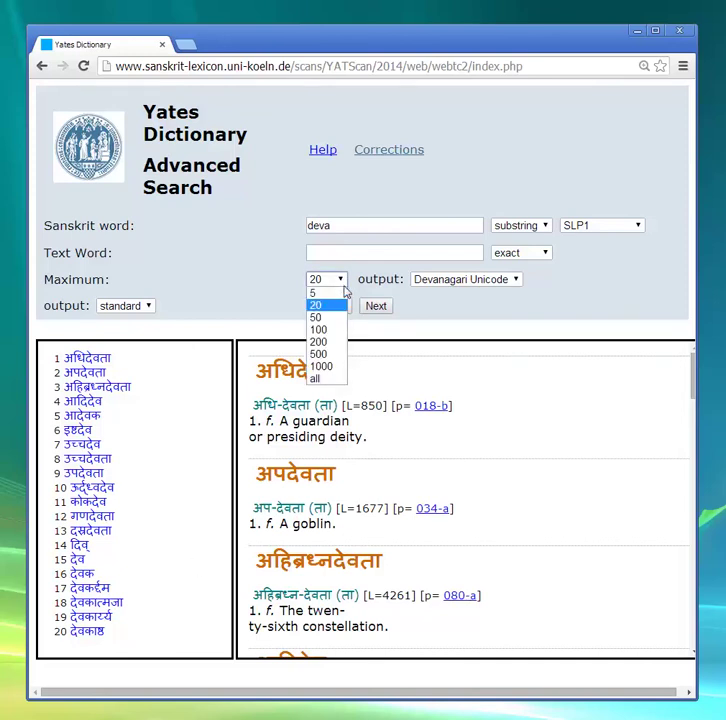
pyautogui.click(316, 379)
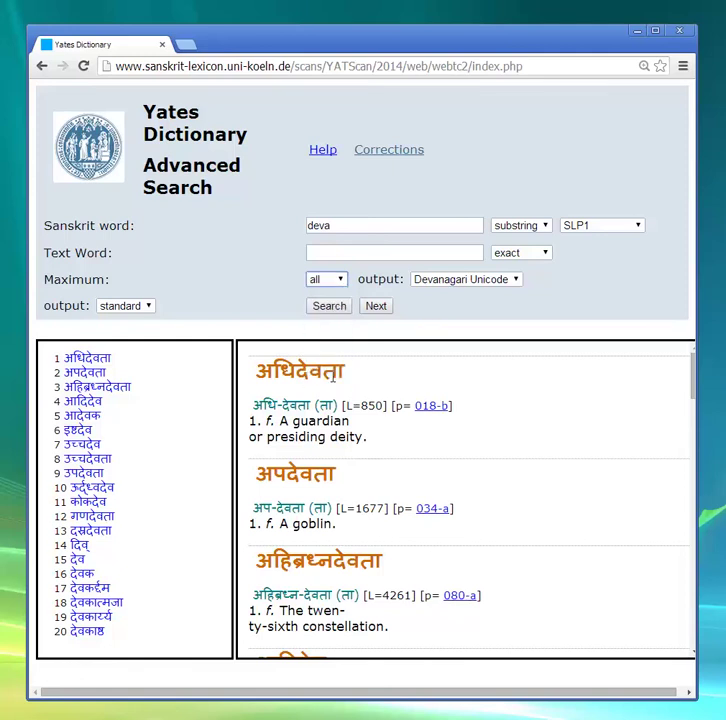
pyautogui.click(339, 312)
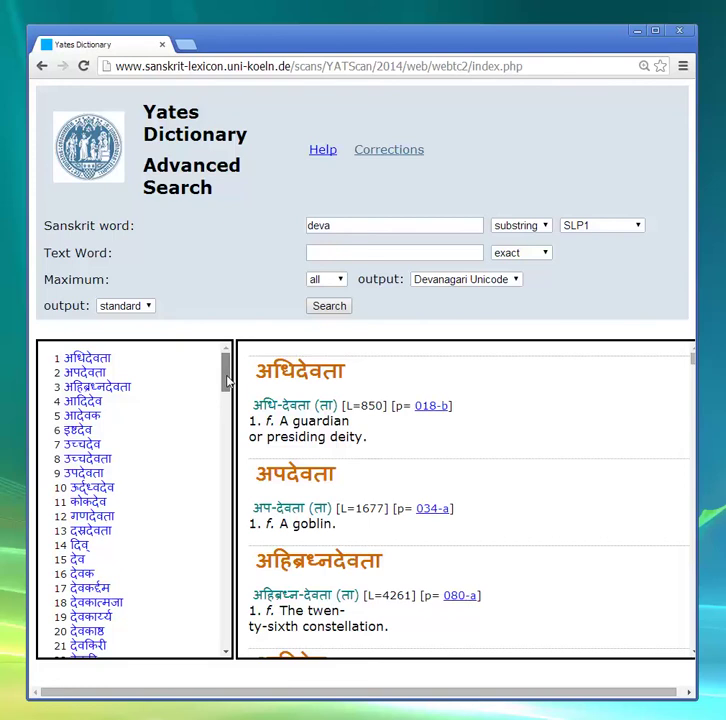
# Look through the end of the full result list and display the entry for भूदेव
pyautogui.moveTo(228, 380); pyautogui.dragTo(229, 648)
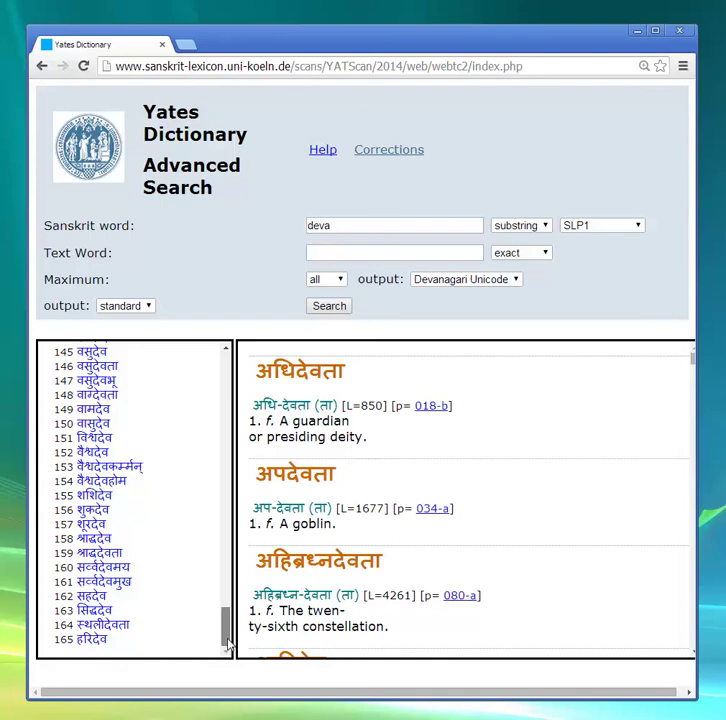
pyautogui.moveTo(228, 642); pyautogui.dragTo(232, 615)
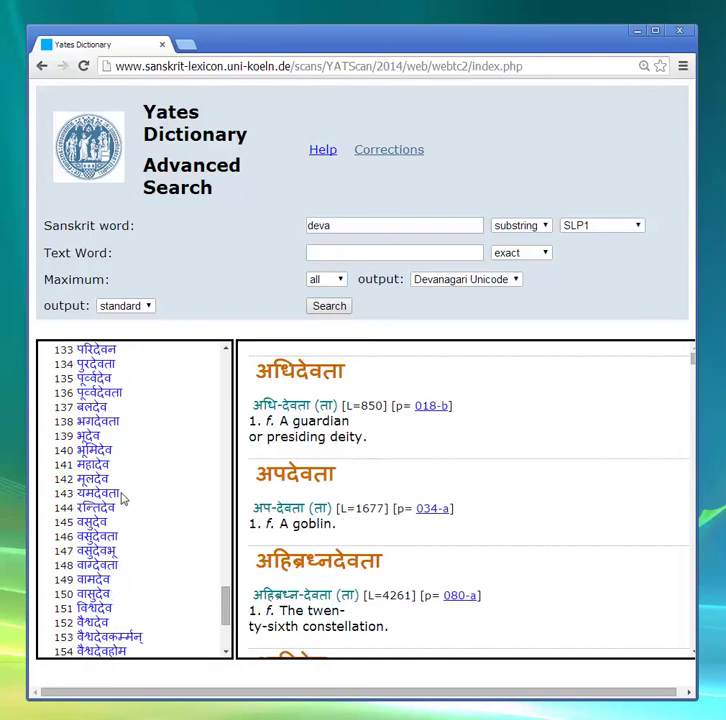
pyautogui.click(92, 437)
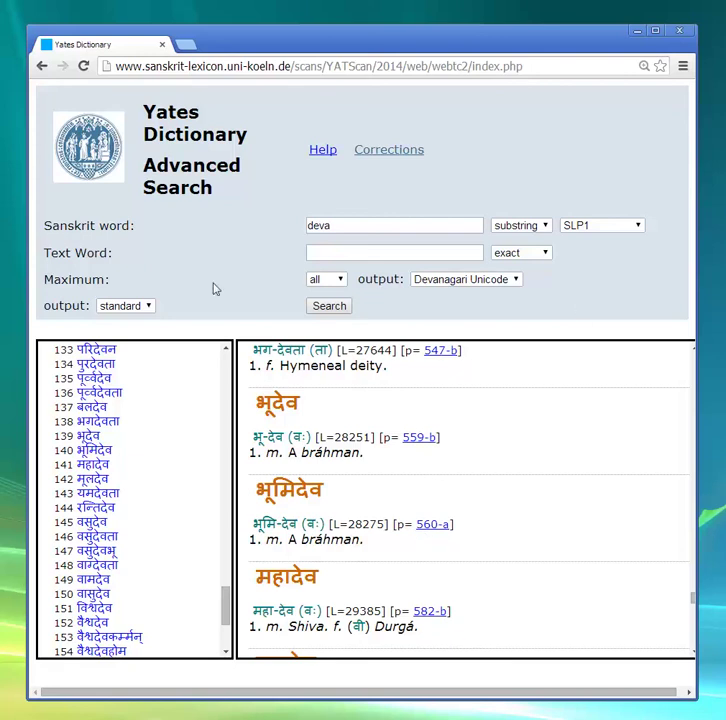
pyautogui.click(148, 306)
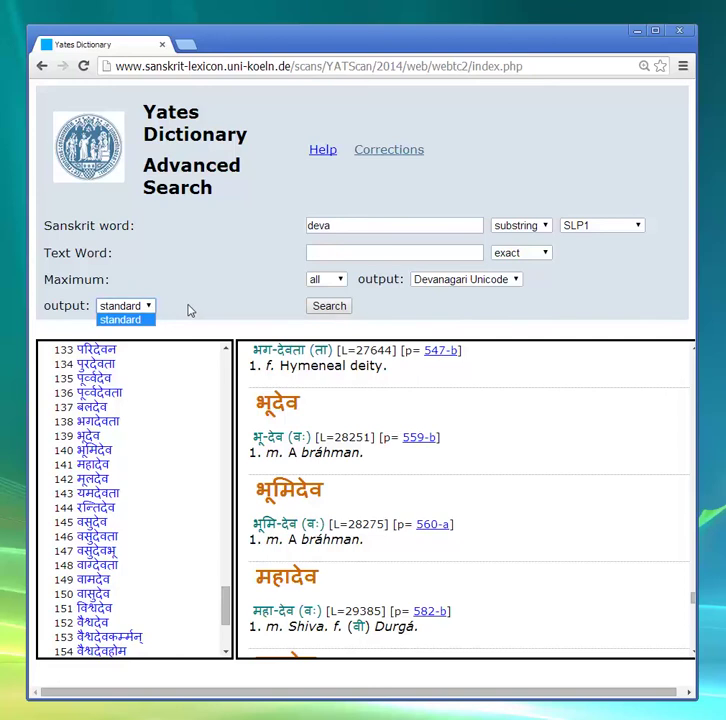
pyautogui.click(187, 304)
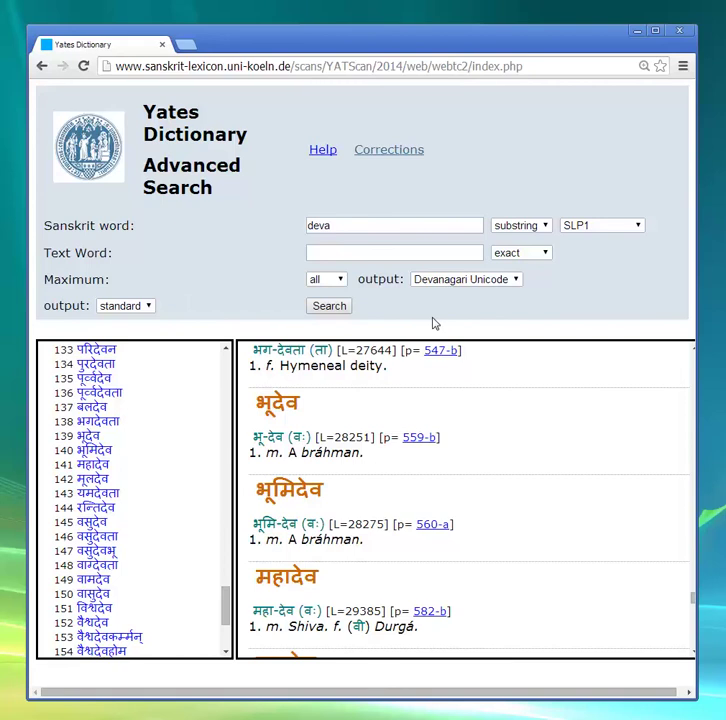
# Clear the Sanskrit word, search the definitions for the exact text word "Shiva", and look through the matches to the end of the list
pyautogui.doubleClick(341, 224)
pyautogui.press('BackSpace')
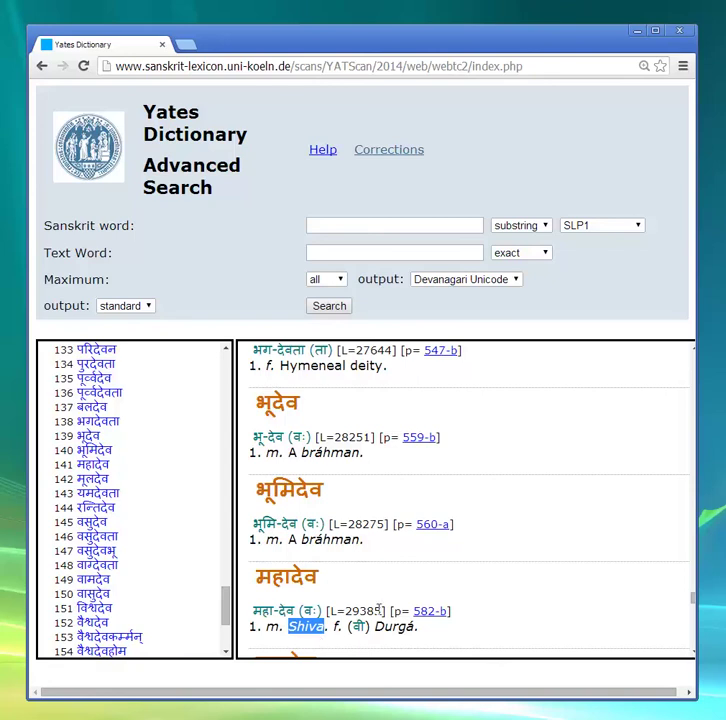
pyautogui.click(381, 254)
pyautogui.write('Shiva')
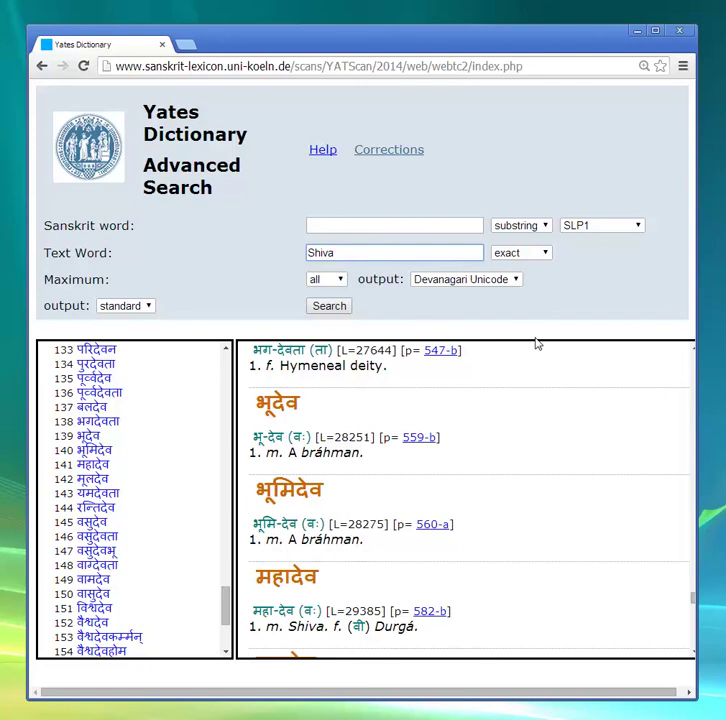
pyautogui.click(343, 311)
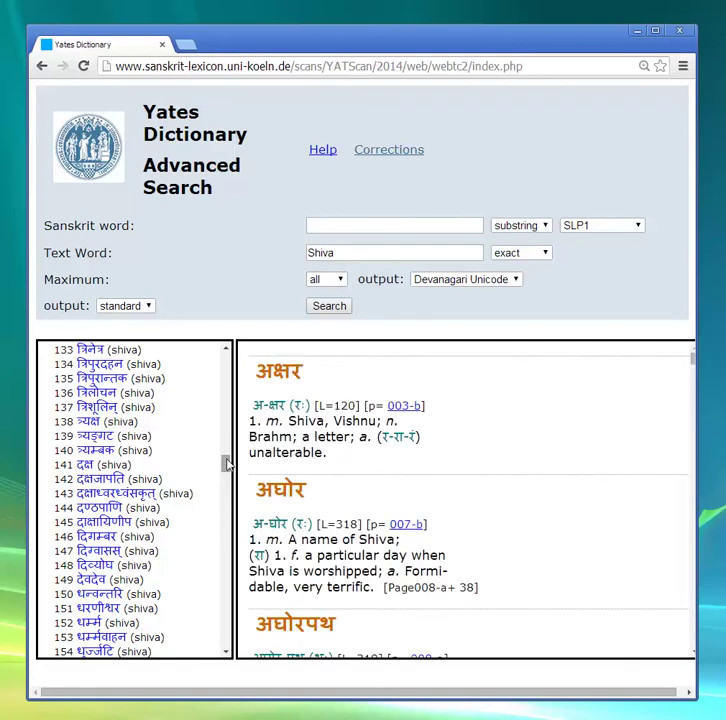
pyautogui.moveTo(227, 463); pyautogui.dragTo(227, 643)
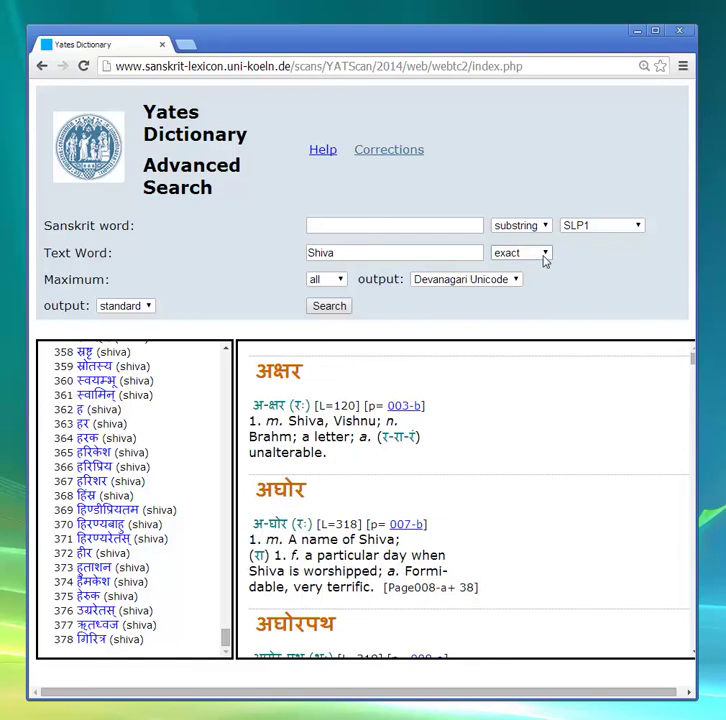
# Limit the results to 20, set the text word matching to prefix, and search again for "Shiva"
pyautogui.click(341, 281)
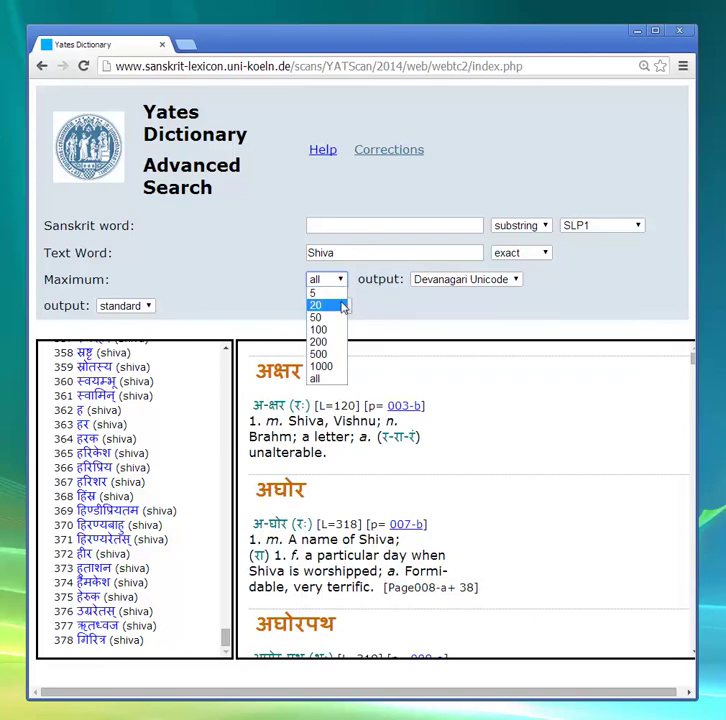
pyautogui.click(343, 305)
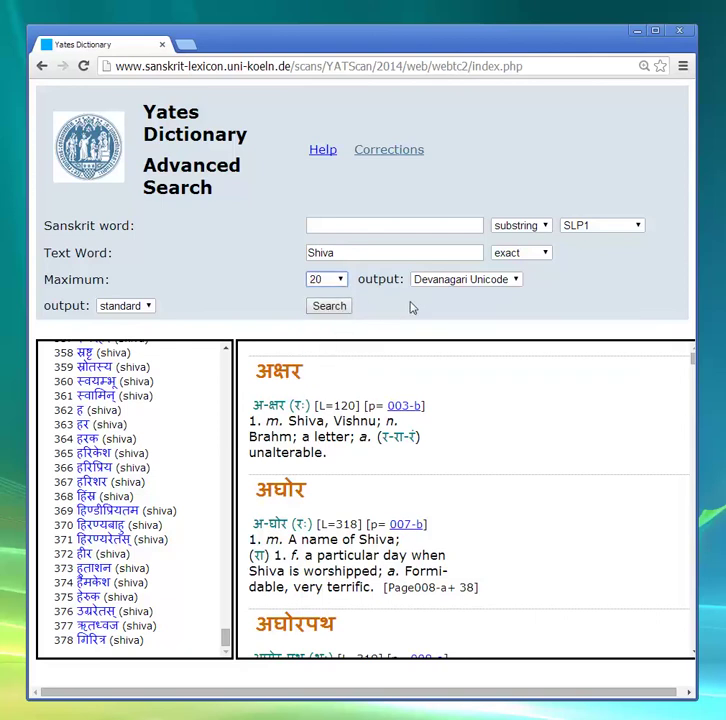
pyautogui.click(546, 254)
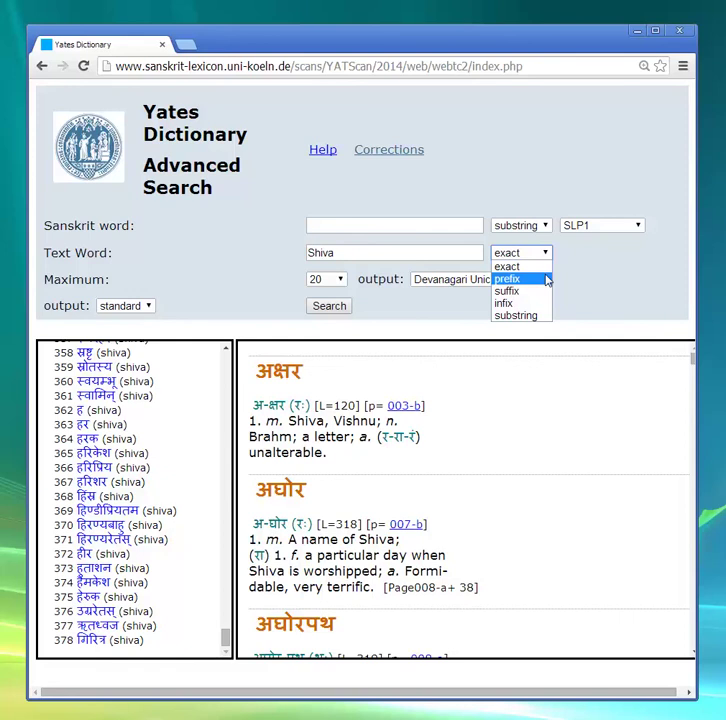
pyautogui.click(547, 280)
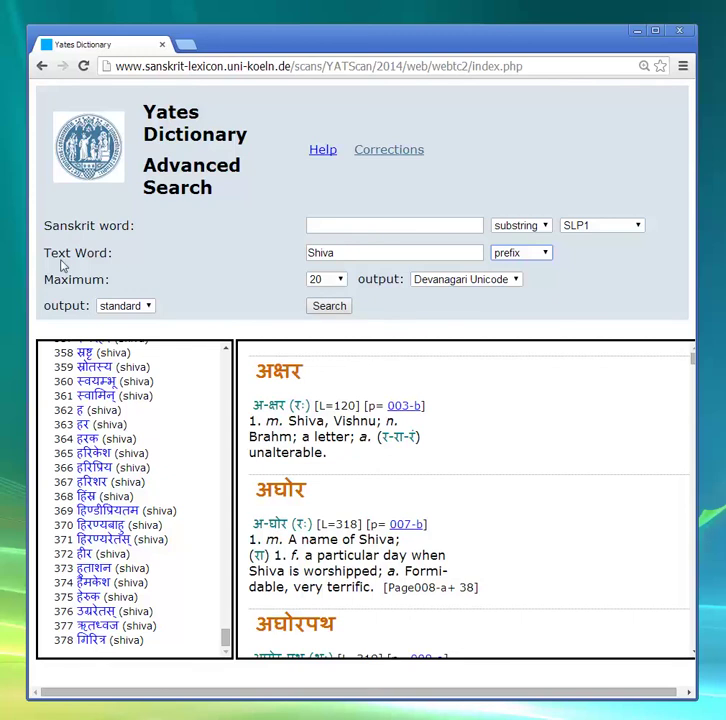
pyautogui.moveTo(47, 253); pyautogui.dragTo(128, 251)
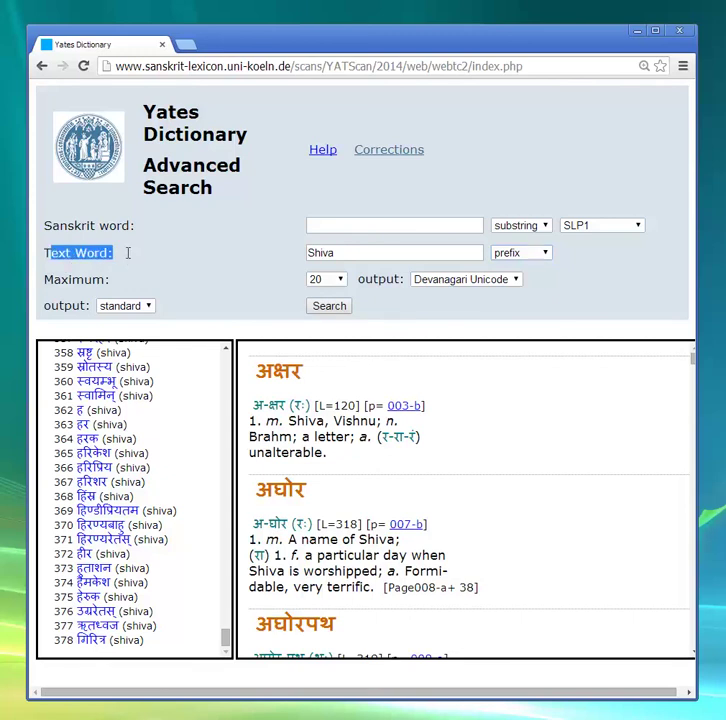
pyautogui.click(327, 306)
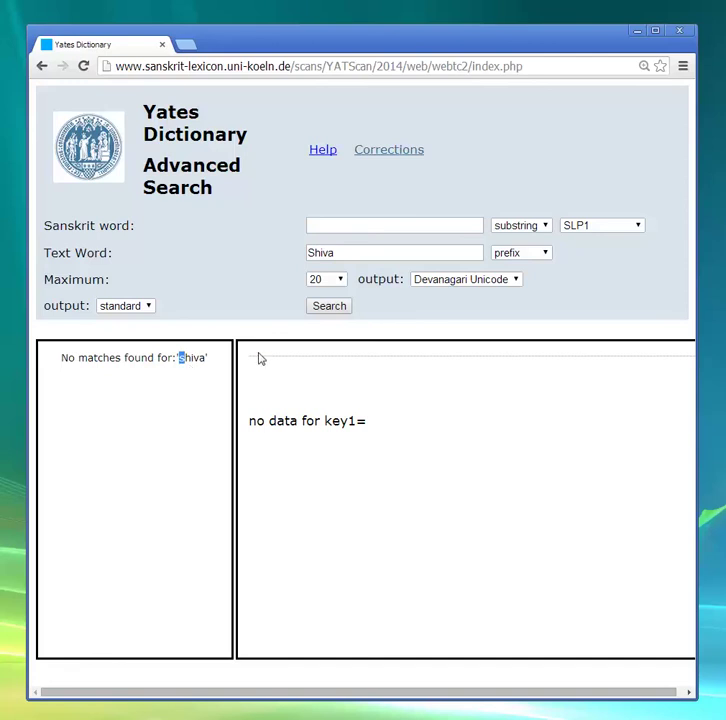
# Change the text word to lowercase "shiva" and repeat the prefix search
pyautogui.moveTo(313, 253); pyautogui.dragTo(308, 253)
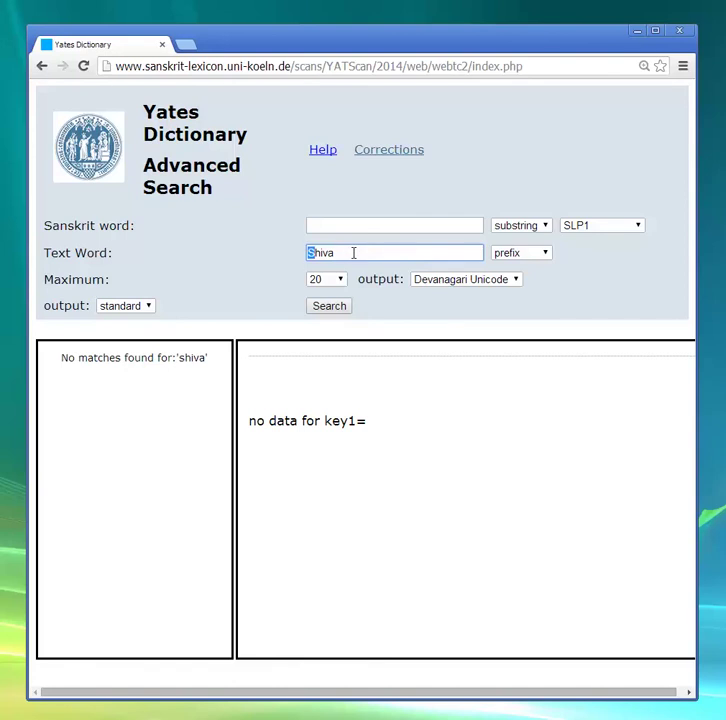
pyautogui.write('s')
pyautogui.click(338, 306)
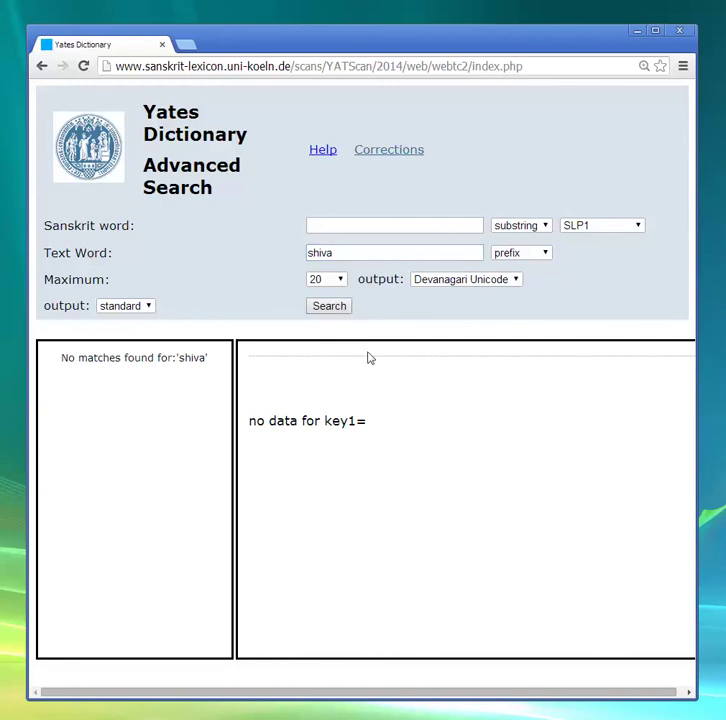
# Replace the text word with "dog" and run the prefix search
pyautogui.click(375, 254)
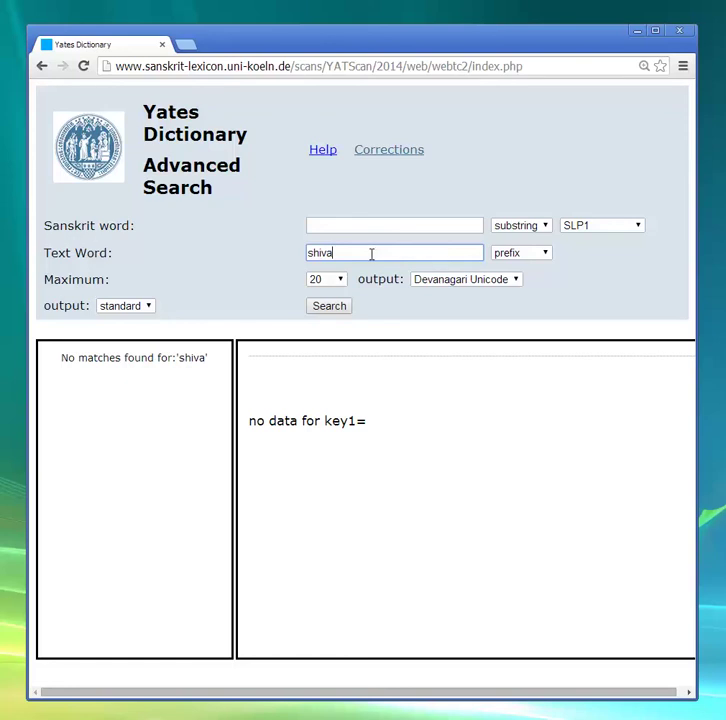
pyautogui.press('BackSpace')
pyautogui.press('BackSpace')
pyautogui.press('BackSpace')
pyautogui.write('o')
pyautogui.press('Return')
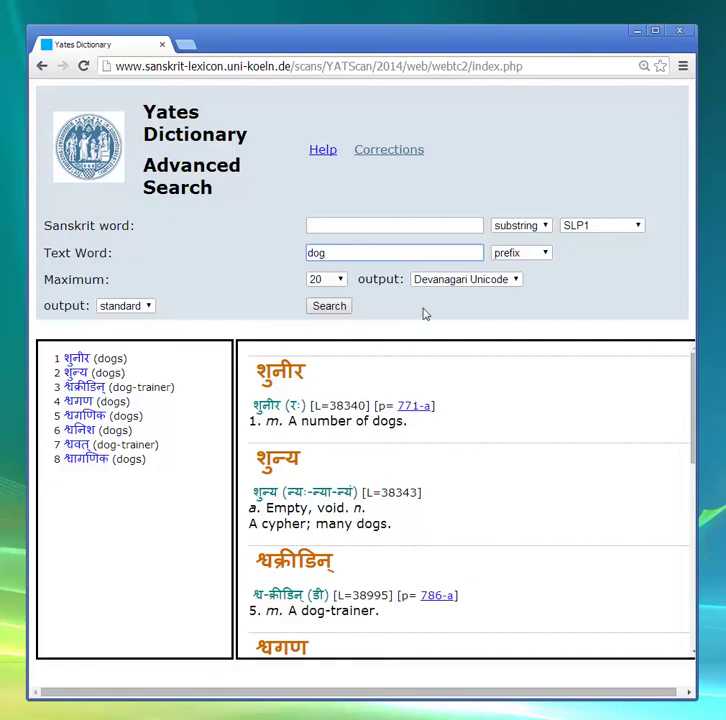
# Set the text word matching to suffix, search for "dog", and highlight "Adog" in the matching entry
pyautogui.click(547, 256)
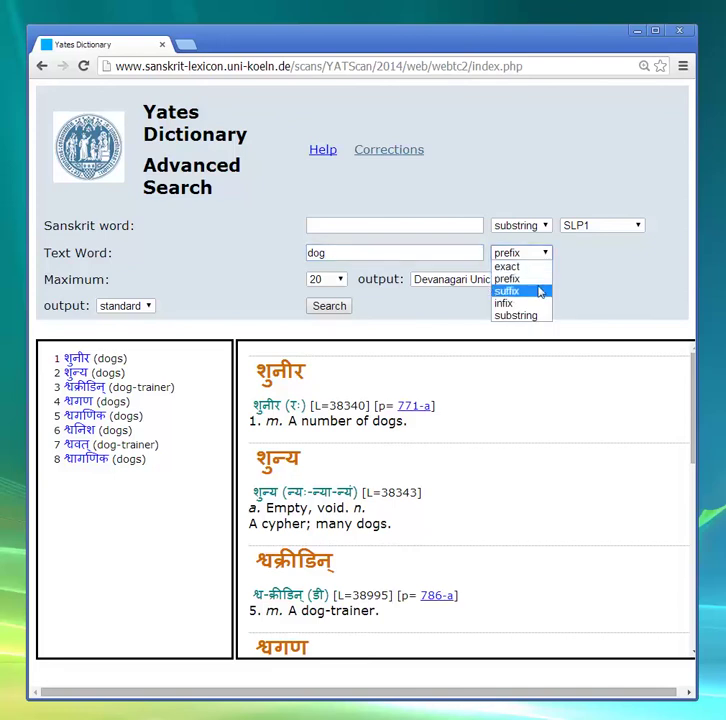
pyautogui.click(539, 291)
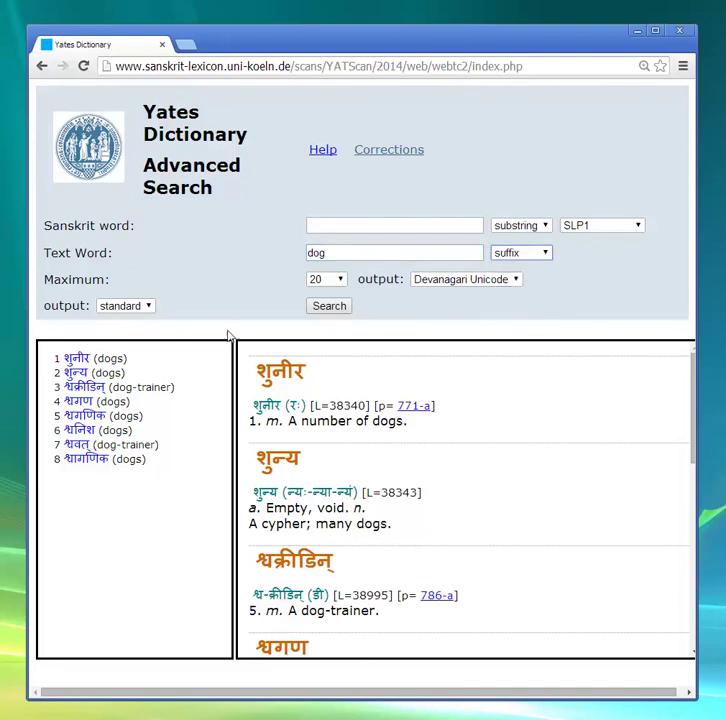
pyautogui.click(337, 311)
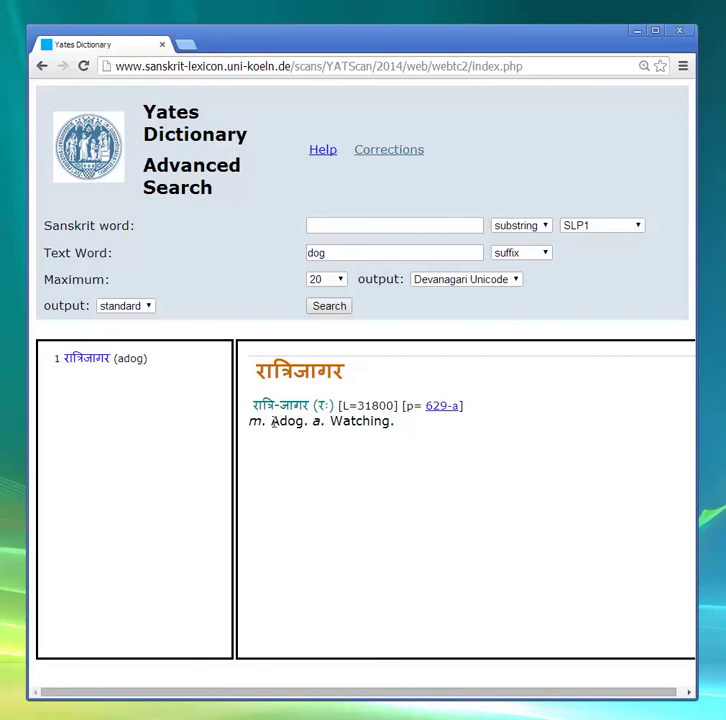
pyautogui.moveTo(271, 422); pyautogui.dragTo(305, 422)
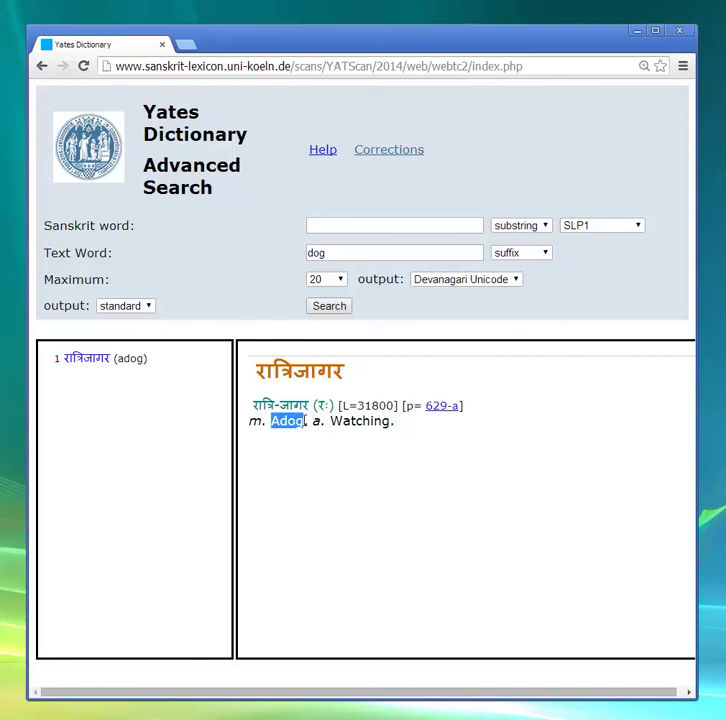
# Replace the text word with "ing" and run the suffix search
pyautogui.doubleClick(314, 254)
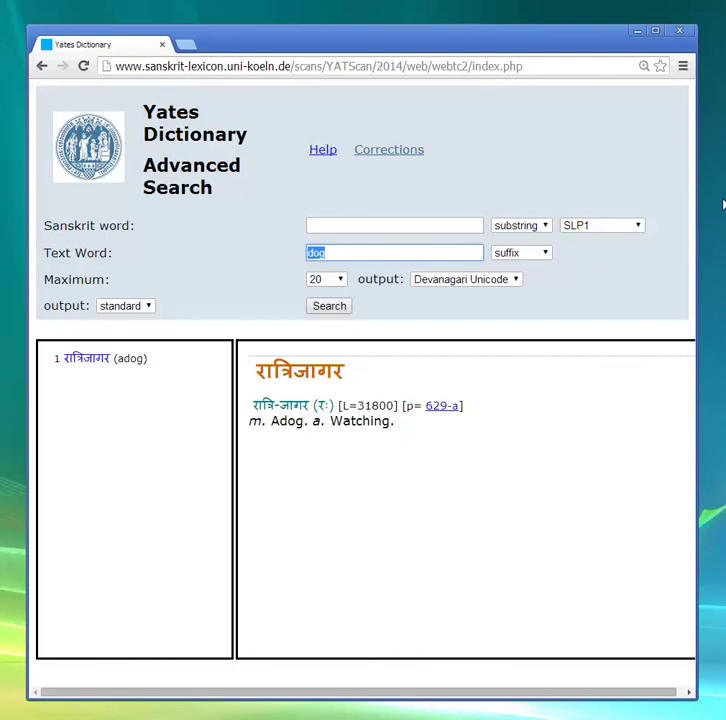
pyautogui.write('ing')
pyautogui.click(344, 308)
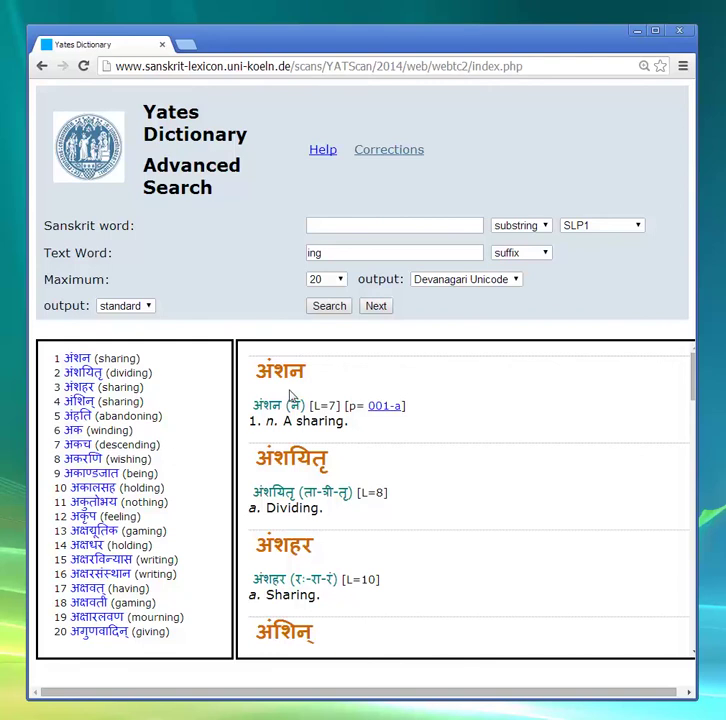
# Set the text word matching to infix, search for "cat", and highlight the matched letters in "imprecation"
pyautogui.click(546, 254)
pyautogui.click(534, 303)
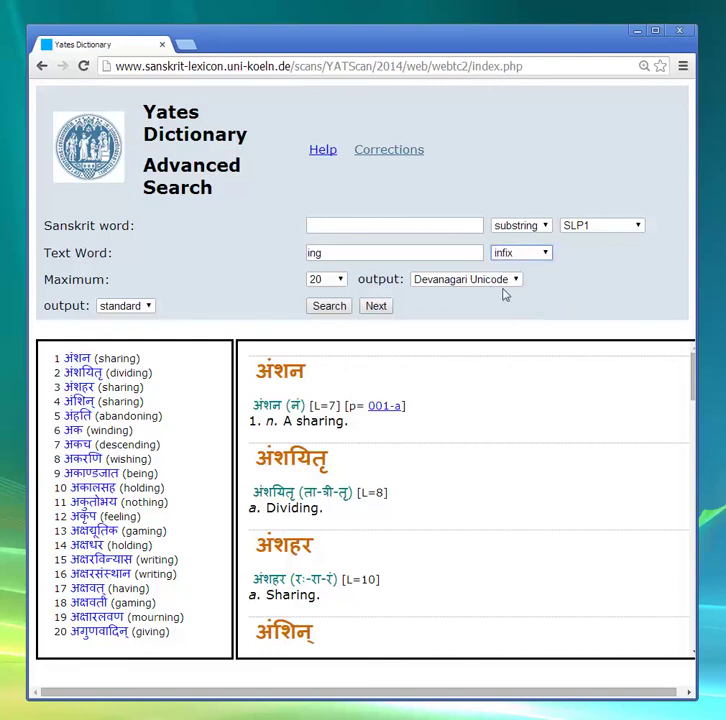
pyautogui.doubleClick(320, 253)
pyautogui.press('BackSpace')
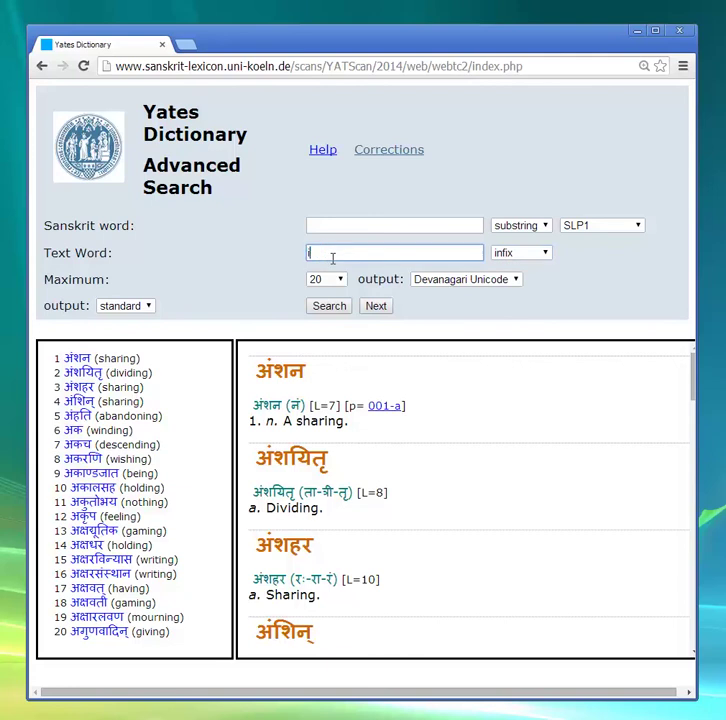
pyautogui.write('cat')
pyautogui.click(341, 314)
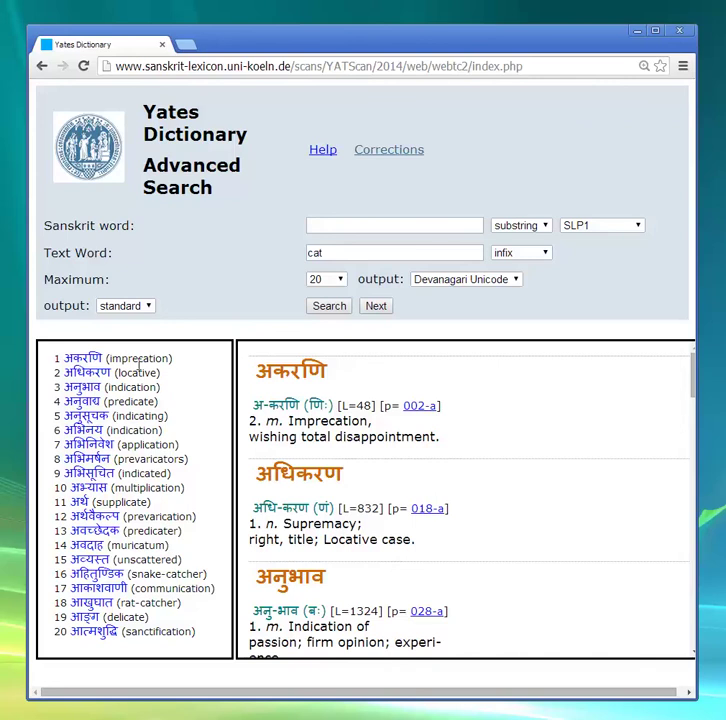
pyautogui.moveTo(156, 358); pyautogui.dragTo(161, 358)
# Set the text word matching to substring and highlight the search word "cat"
pyautogui.click(547, 256)
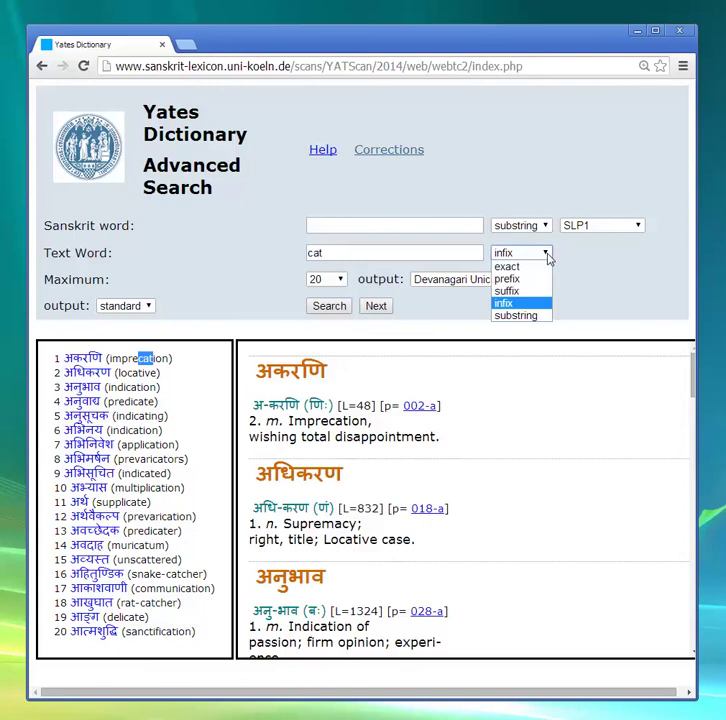
pyautogui.click(516, 316)
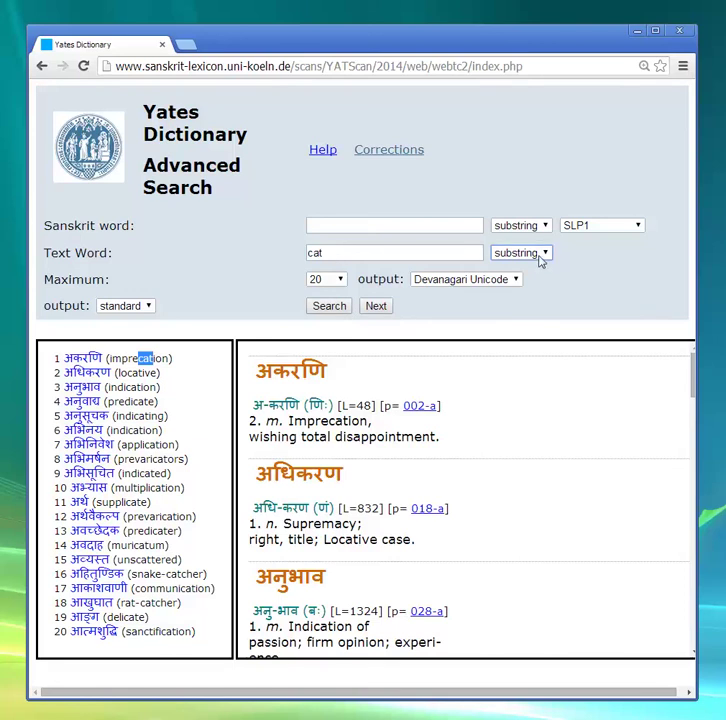
pyautogui.moveTo(380, 254); pyautogui.dragTo(307, 253)
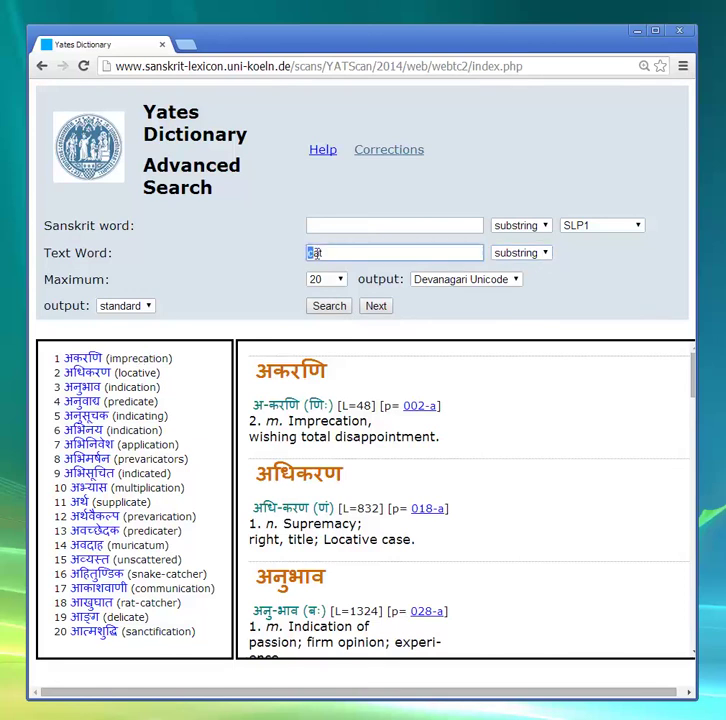
# Set the text word matching to exact, search for "cat", and review the available match types
pyautogui.click(544, 254)
pyautogui.click(546, 266)
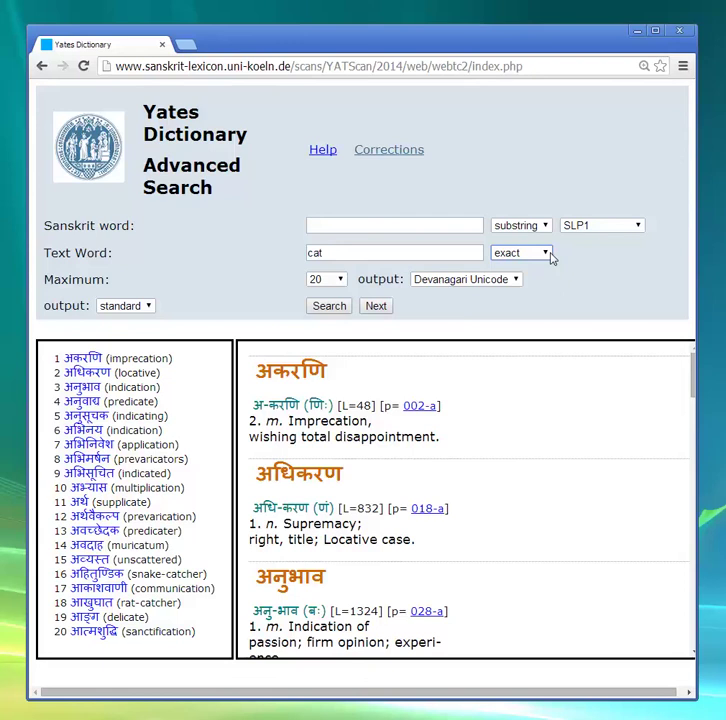
pyautogui.click(330, 306)
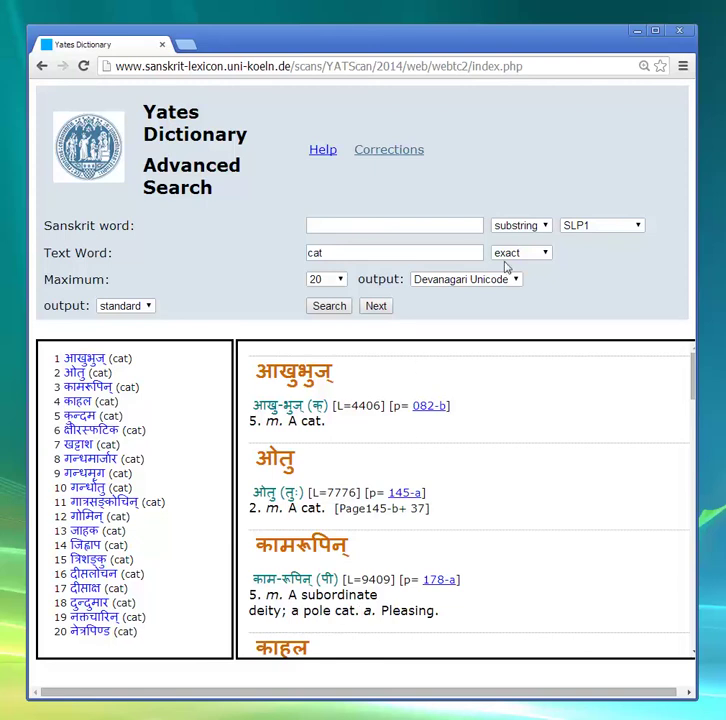
pyautogui.click(549, 257)
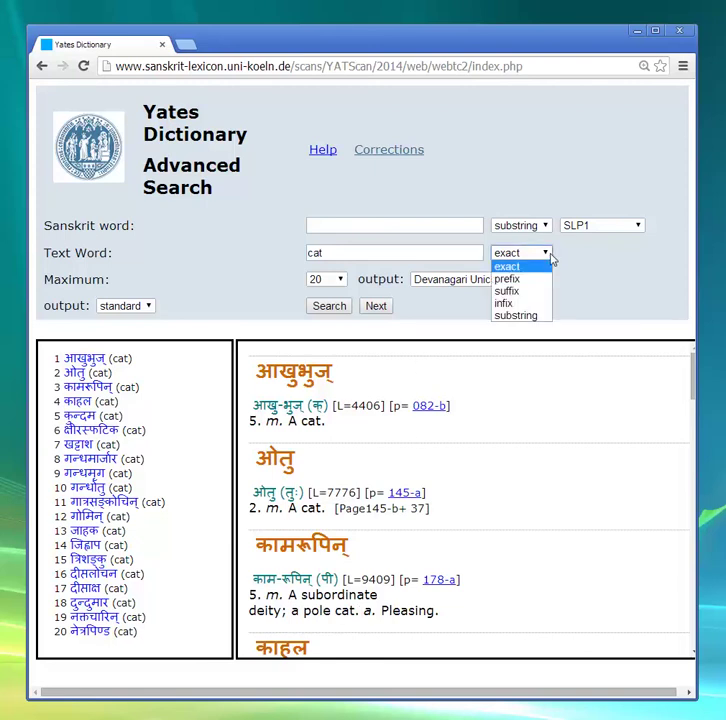
pyautogui.click(550, 256)
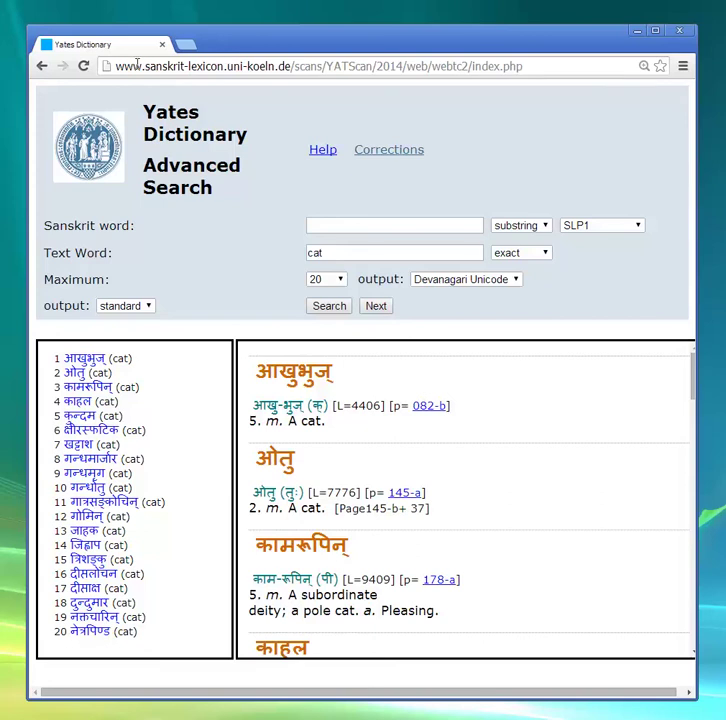
# Return to the Cologne Digital Sanskrit Dictionaries home page and open the advanced search of the Wilson Sanskrit-English Dictionary
pyautogui.click(85, 150)
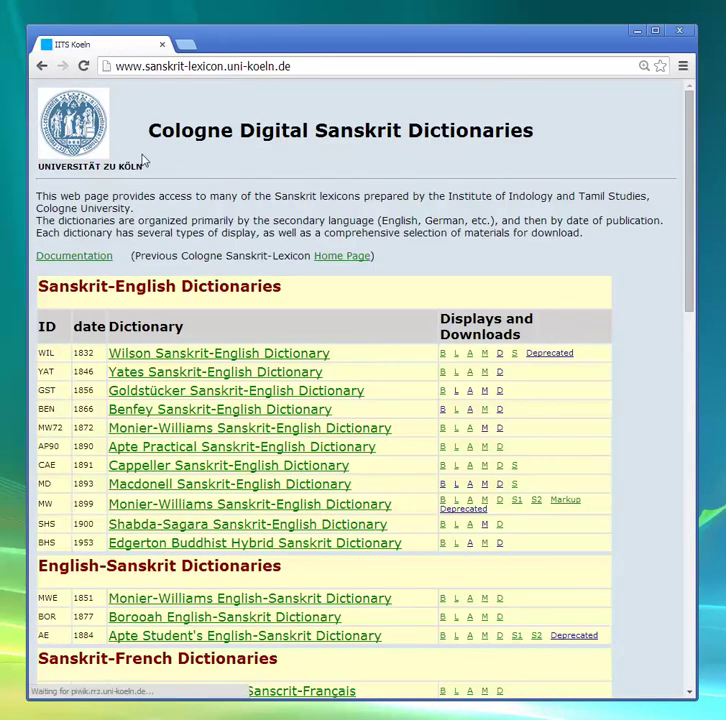
pyautogui.rightClick(475, 356)
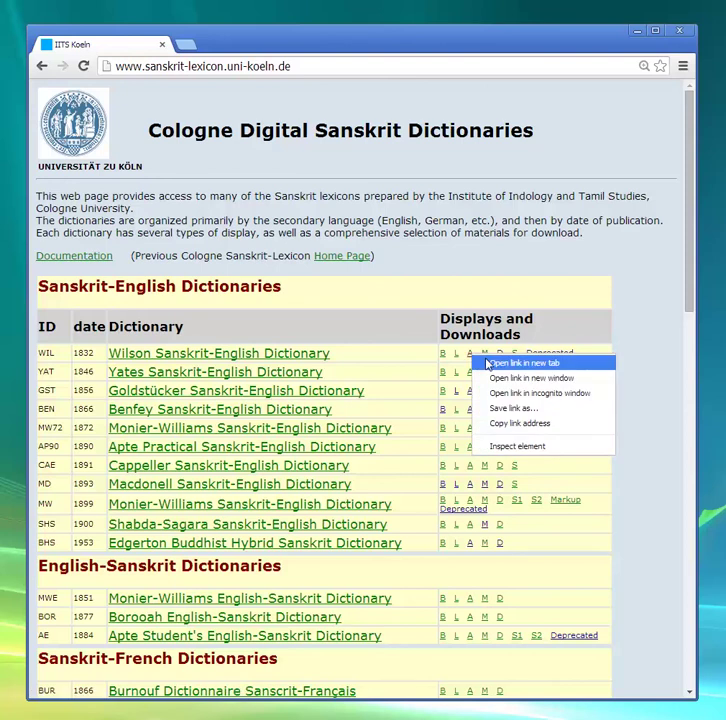
pyautogui.click(470, 358)
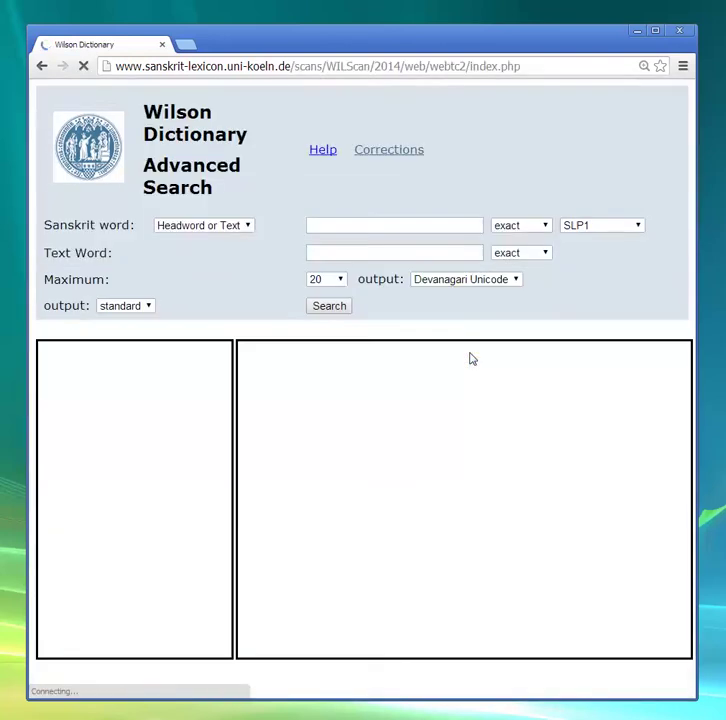
# Review the search scopes for the Sanskrit word and restrict it to Headword Only
pyautogui.click(249, 229)
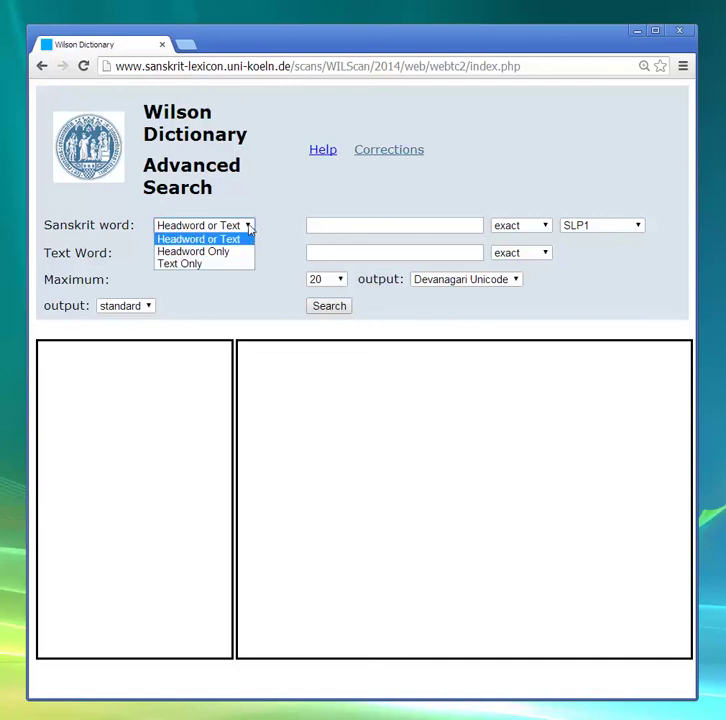
pyautogui.click(278, 235)
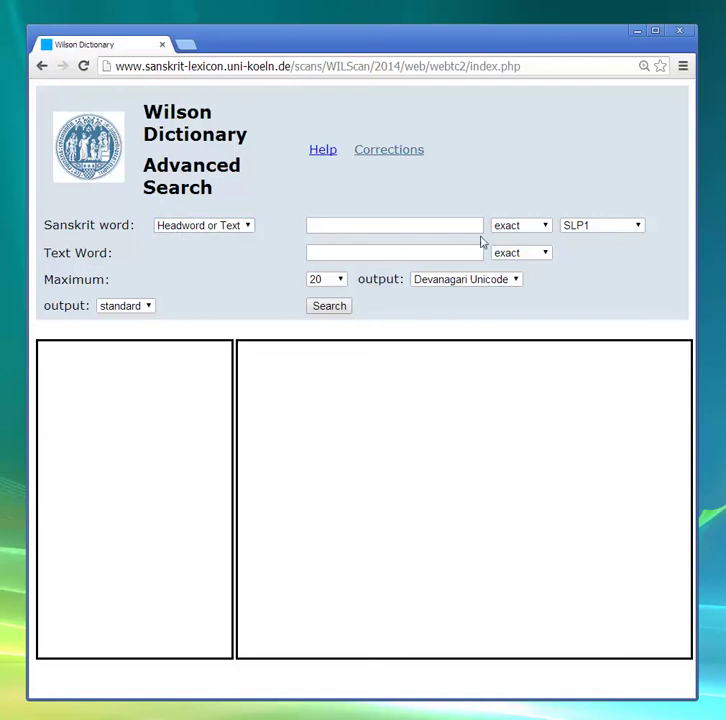
pyautogui.click(248, 227)
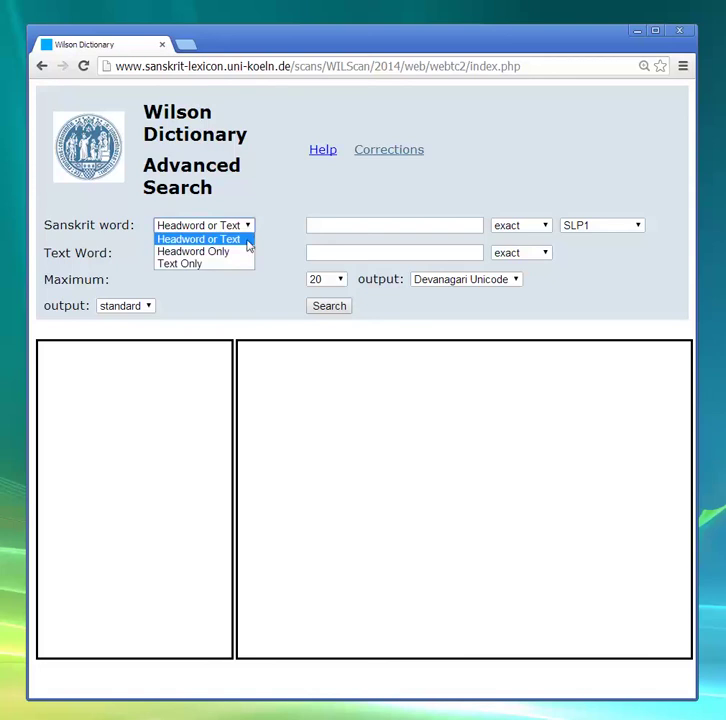
pyautogui.click(242, 253)
# Set the Sanskrit word matching to prefix and search the headwords for "deva"
pyautogui.click(392, 224)
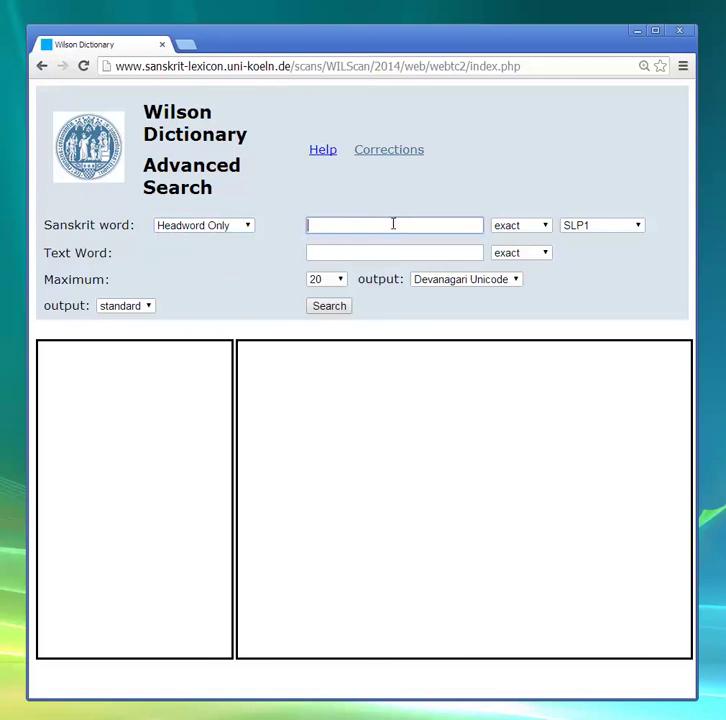
pyautogui.click(546, 229)
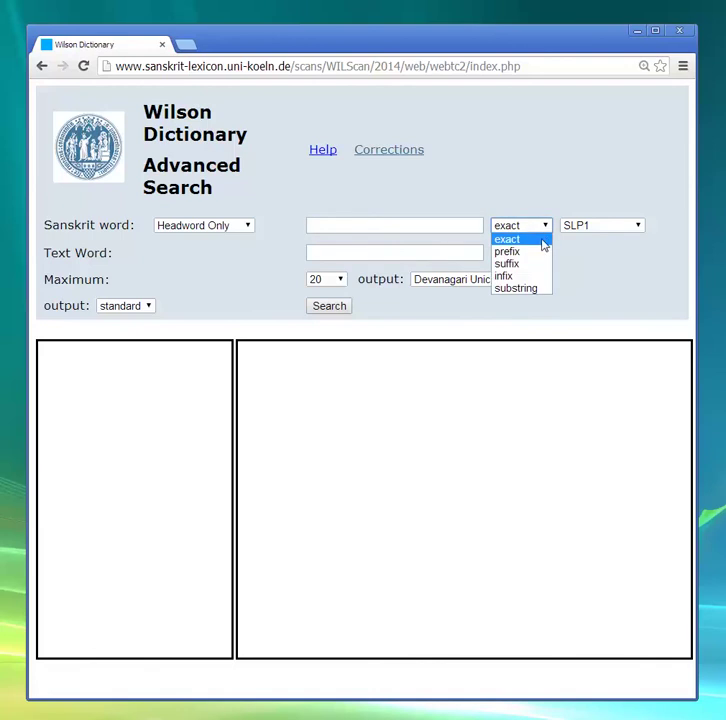
pyautogui.click(543, 252)
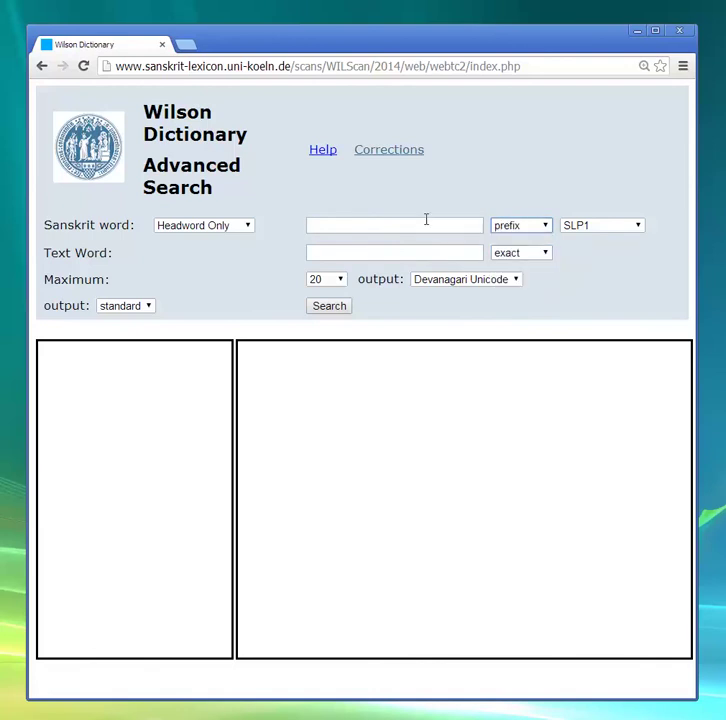
pyautogui.click(425, 226)
pyautogui.write('deva')
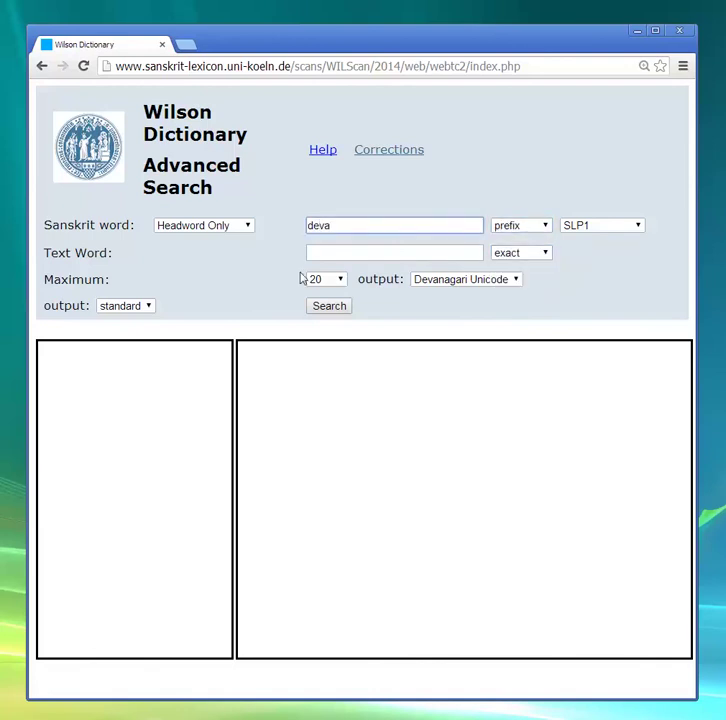
pyautogui.click(337, 310)
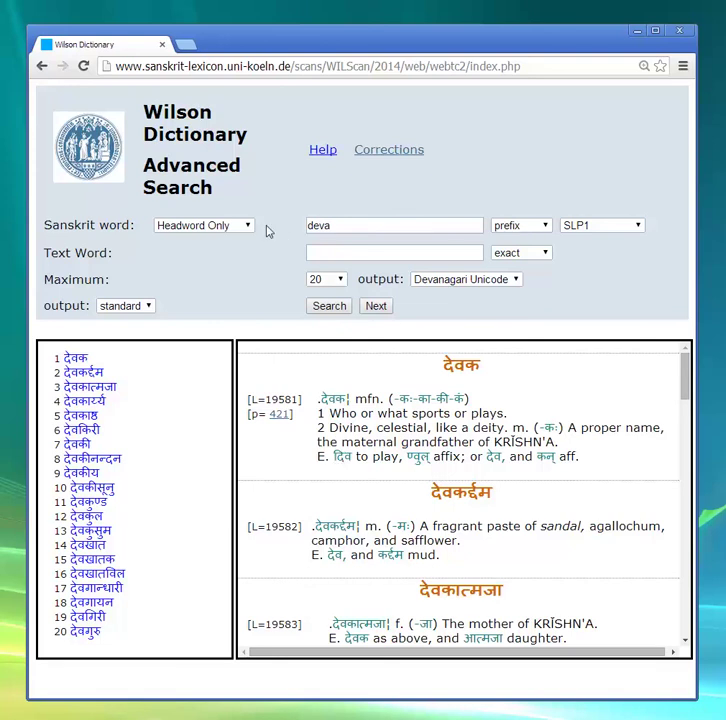
# Search the headwords for the prefix "diva" and set the Sanskrit word scope to Headword or Text
pyautogui.moveTo(333, 229); pyautogui.dragTo(309, 226)
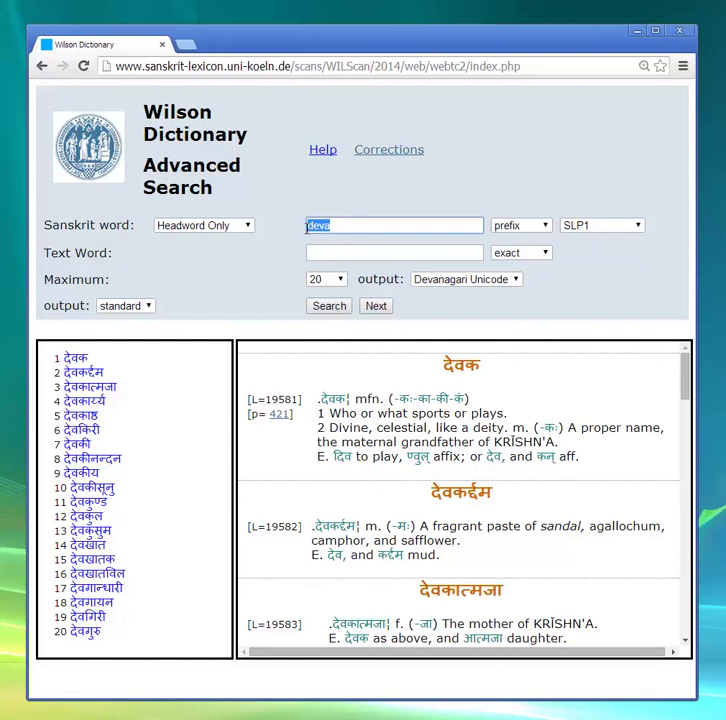
pyautogui.write('diva')
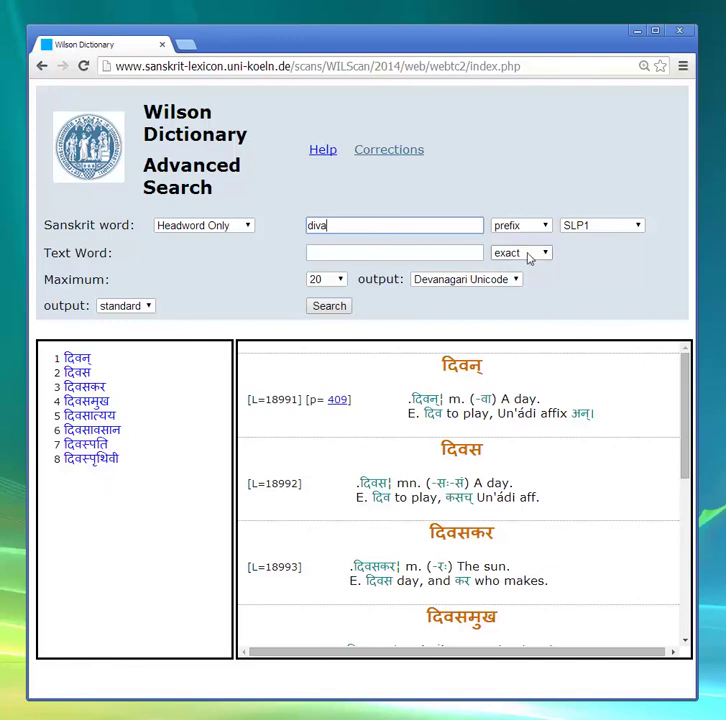
pyautogui.click(248, 227)
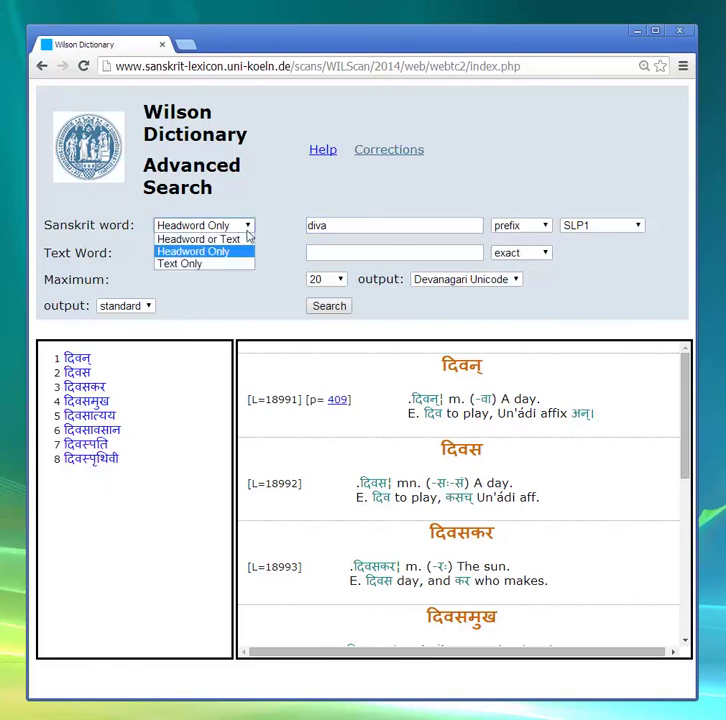
pyautogui.click(248, 239)
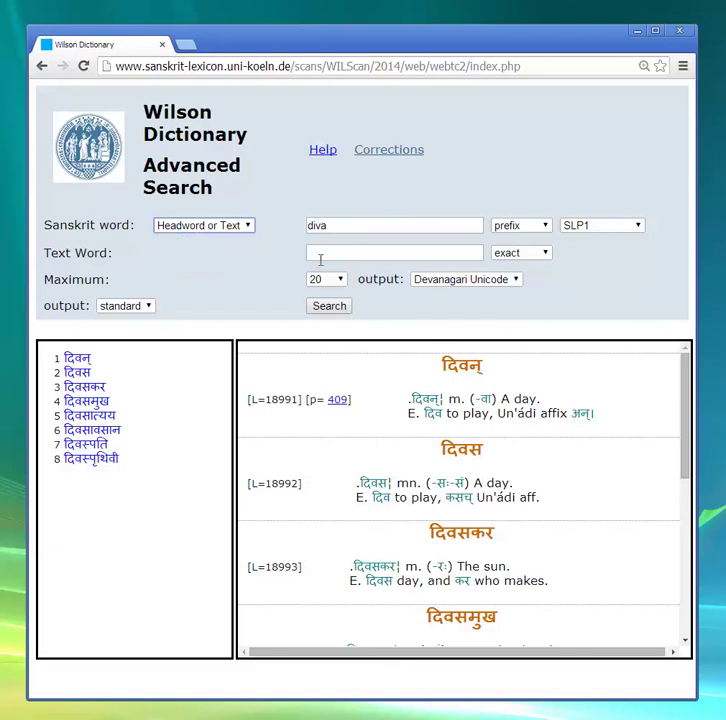
# Search headwords and text for "diva" as a prefix, and repeat the search with substring matching
pyautogui.click(344, 312)
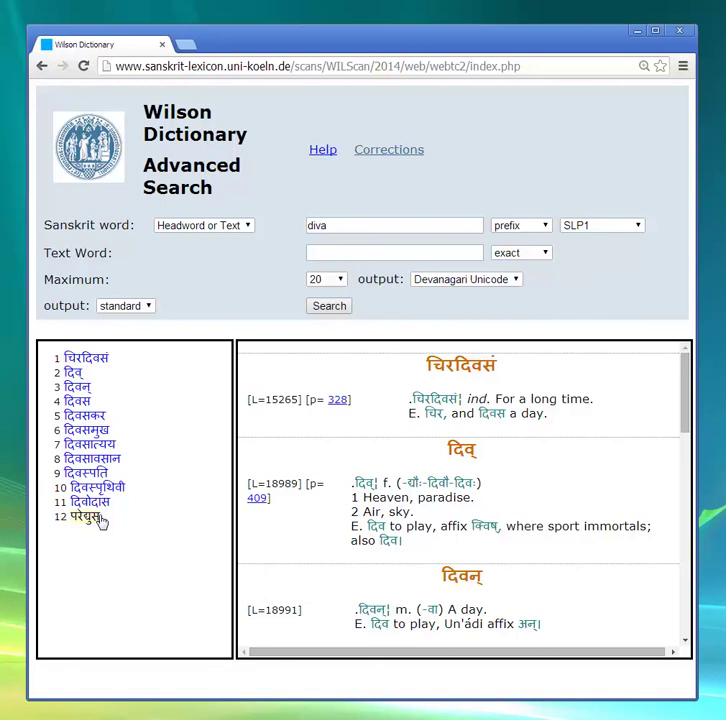
pyautogui.click(541, 228)
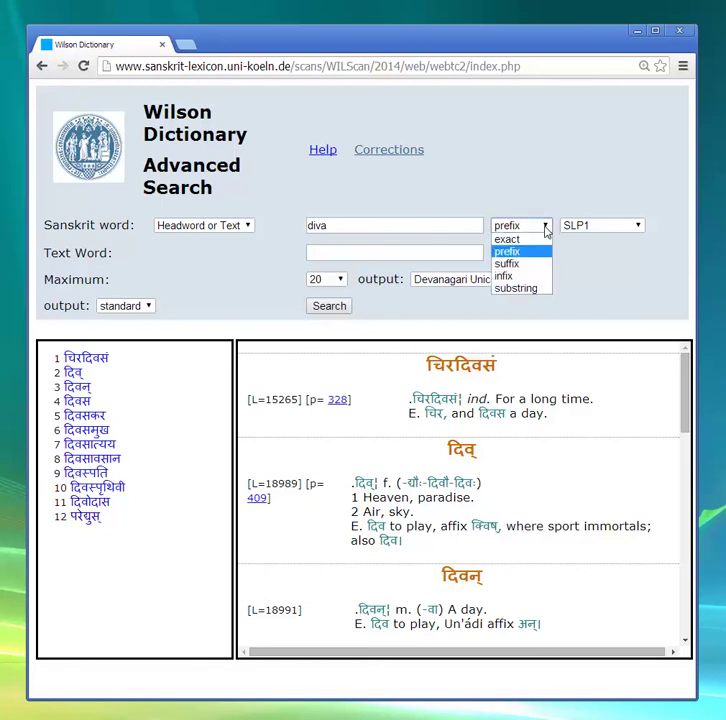
pyautogui.click(541, 289)
pyautogui.click(345, 312)
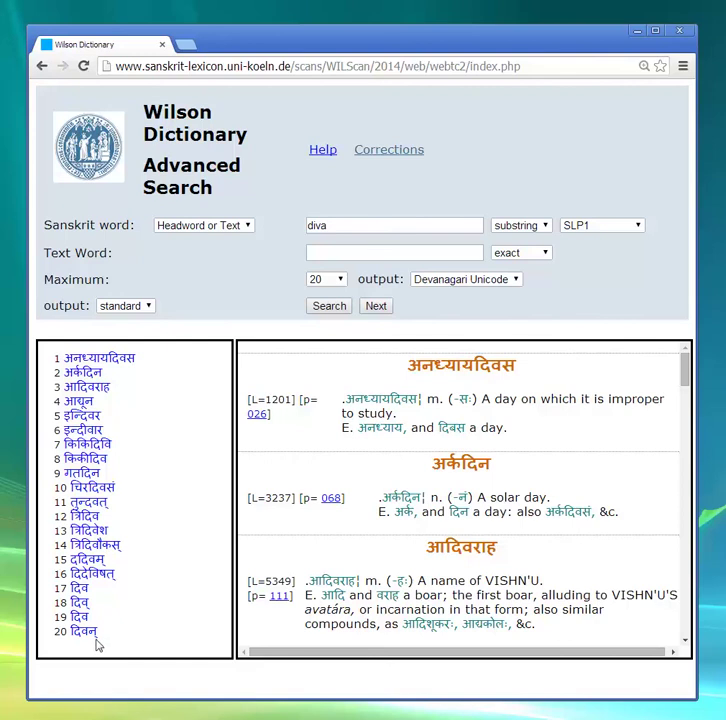
# Show the next set of substring results and read the देव entry from its definitions through to its etymology
pyautogui.click(378, 310)
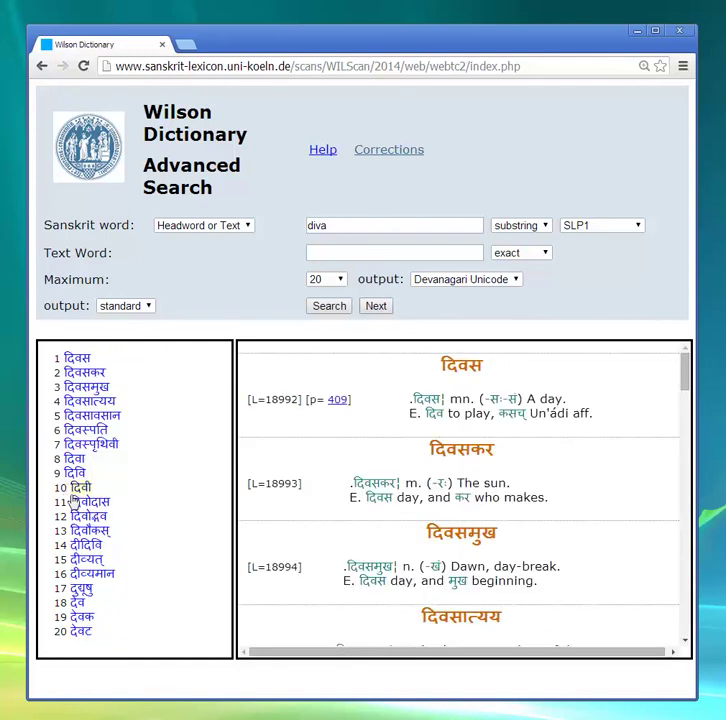
pyautogui.click(77, 604)
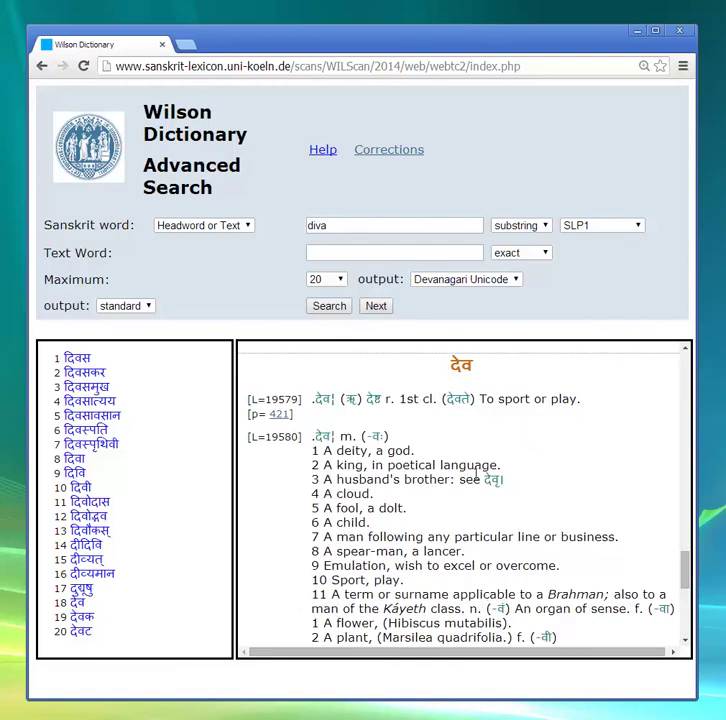
pyautogui.scroll(-1, 491, 468)
pyautogui.scroll(1, 491, 468)
pyautogui.scroll(-1, 494, 472)
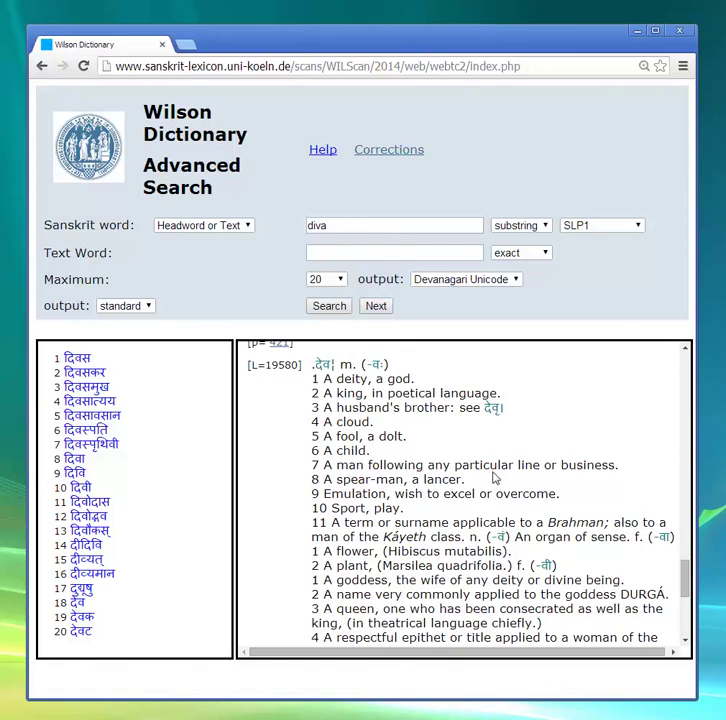
pyautogui.scroll(-1, 493, 479)
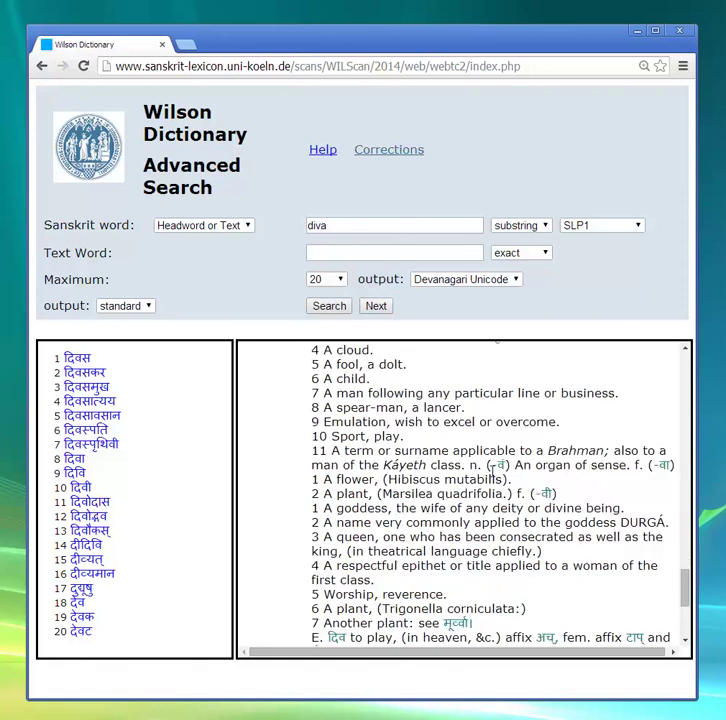
pyautogui.scroll(-1, 493, 468)
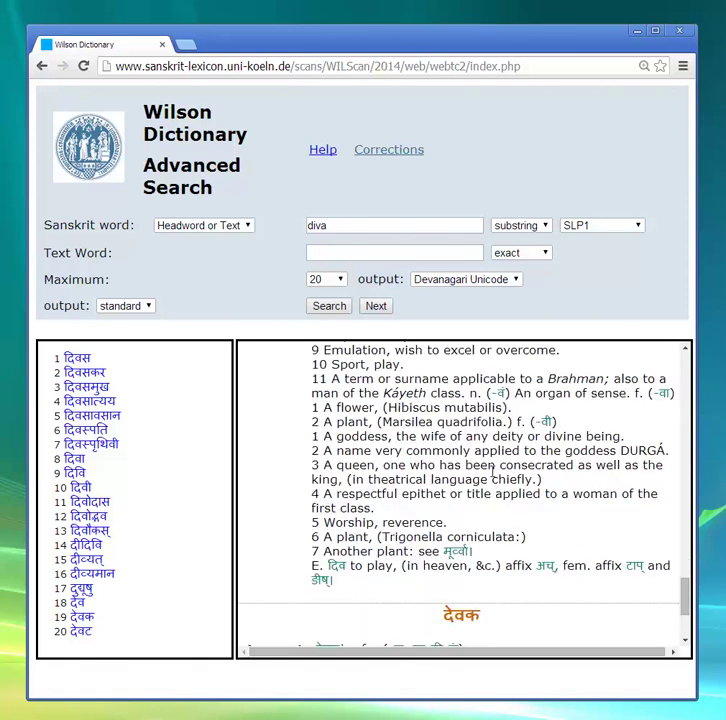